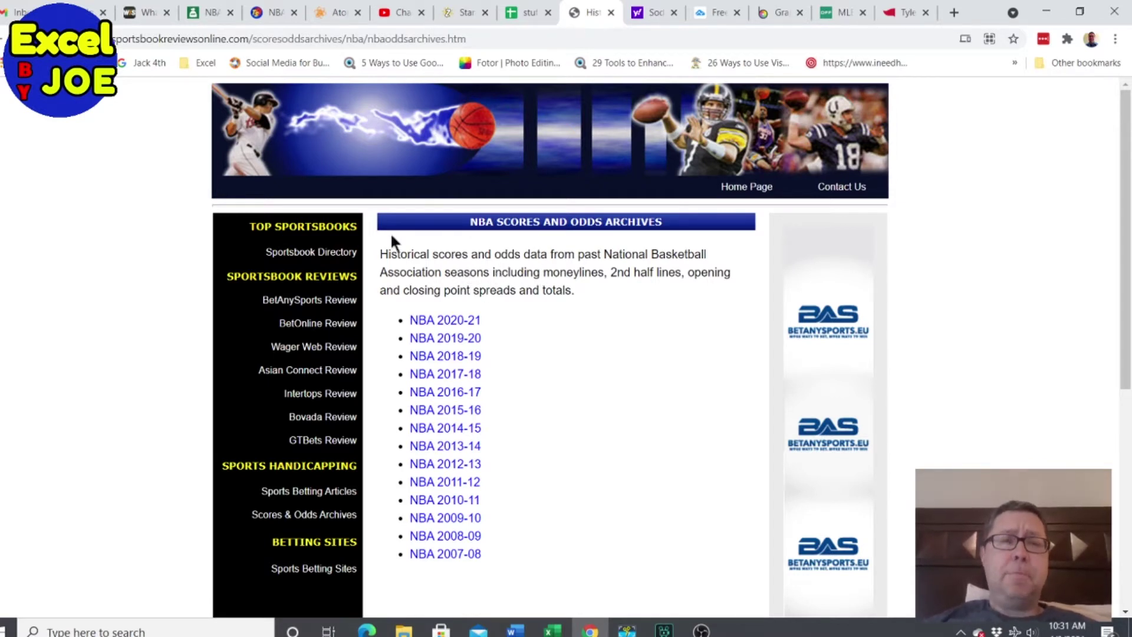
- Download the NBA 2020-21 scores and odds .xlsx in Chrome and open it in Excel
{"action": "left_click", "coordinate": [453, 323]}
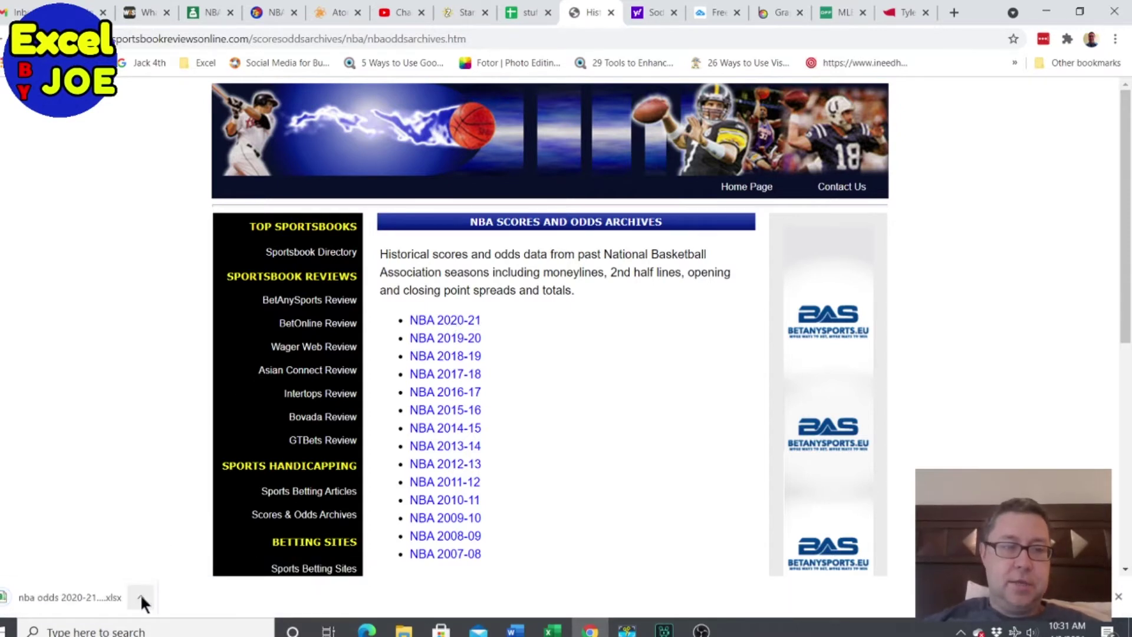
{"action": "left_click", "coordinate": [139, 593]}
{"action": "left_click", "coordinate": [162, 500]}
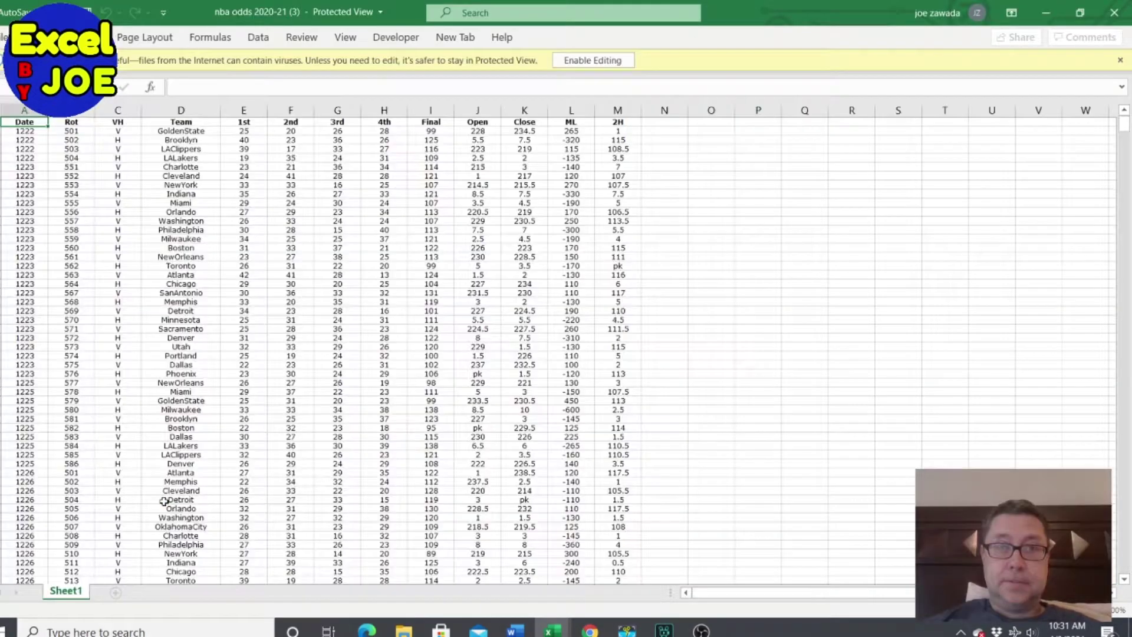
- Enable editing on the NBA 2020-21 workbook and inspect its VH, Team, ML and 2H columns
{"action": "left_click", "coordinate": [584, 61]}
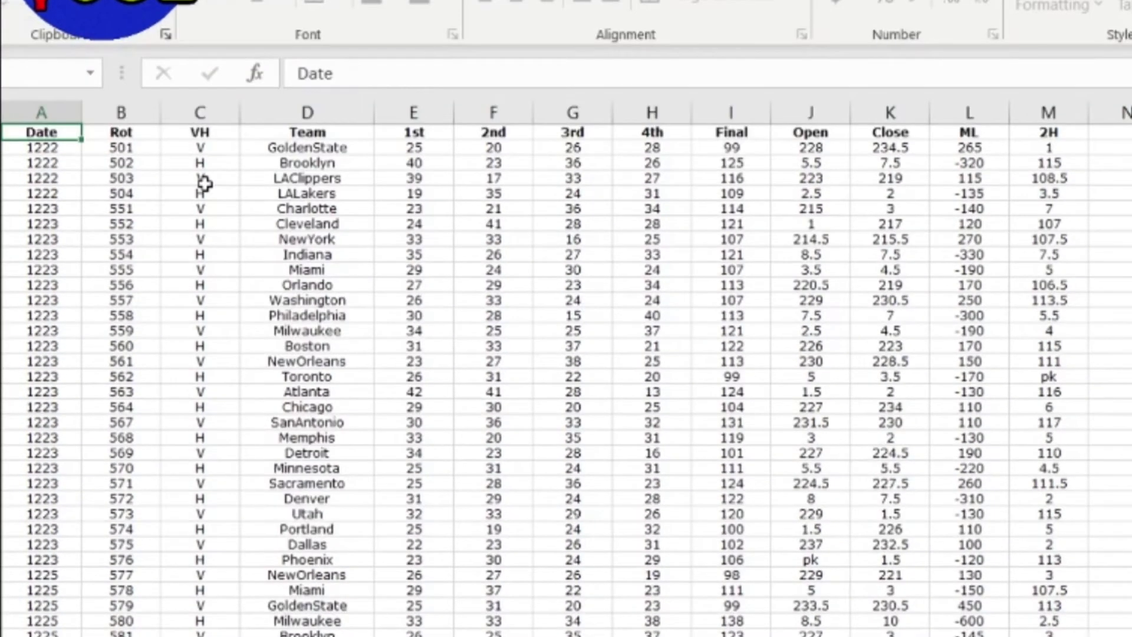
{"action": "left_click", "coordinate": [204, 179]}
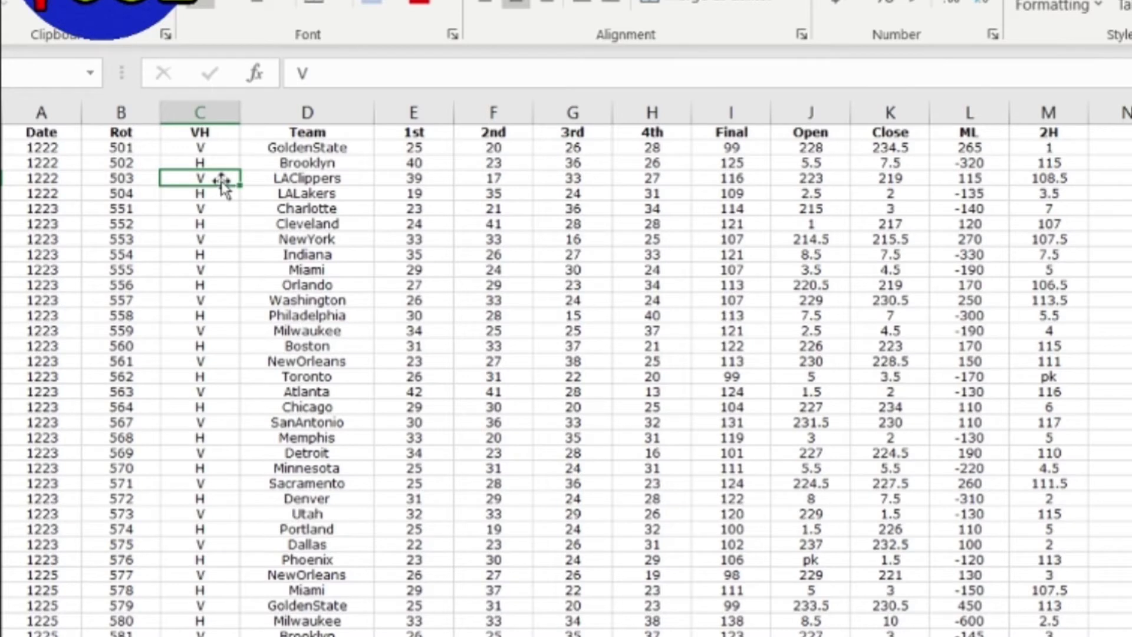
{"action": "left_click", "coordinate": [294, 166]}
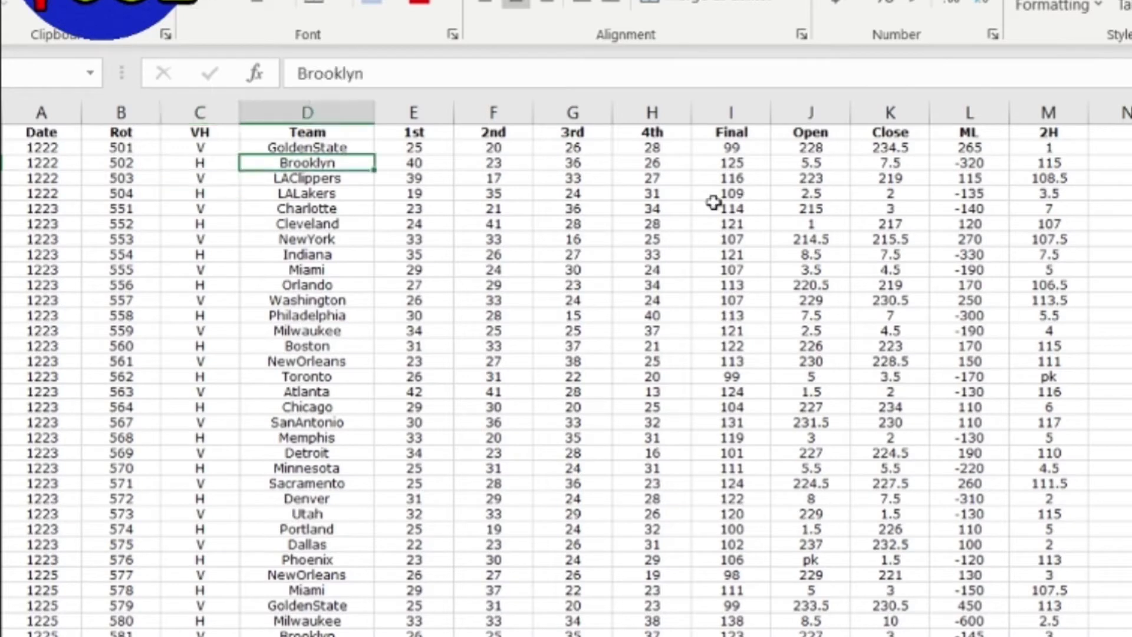
{"action": "left_click", "coordinate": [943, 178]}
{"action": "left_click", "coordinate": [1040, 178]}
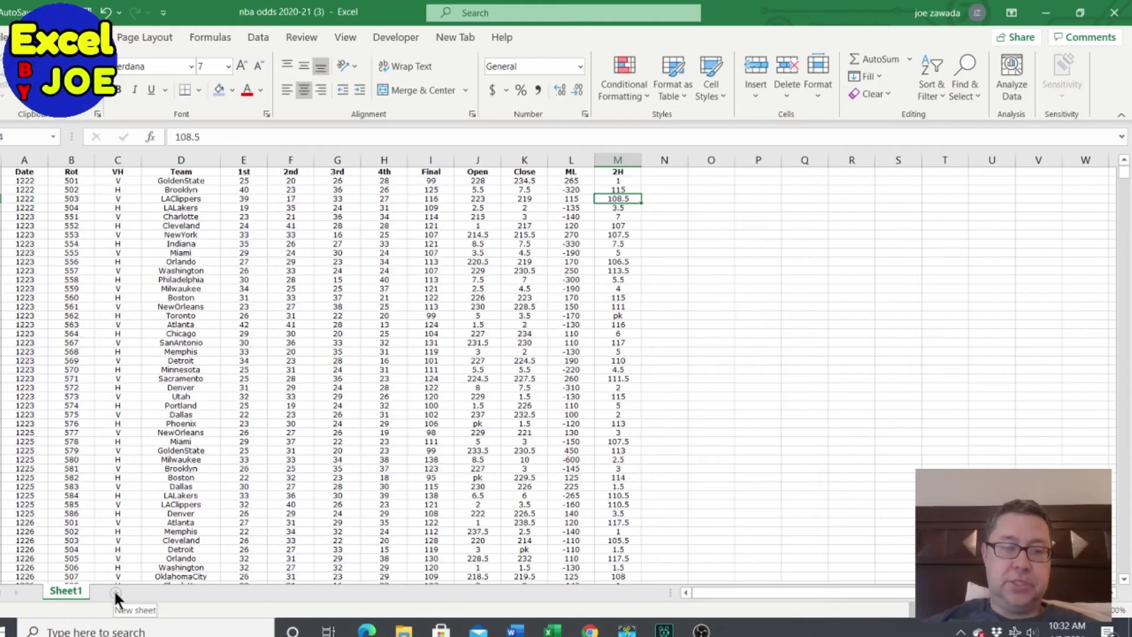
- Add three new sheets and rename Sheet2 to 'home'
{"action": "left_click", "coordinate": [115, 590]}
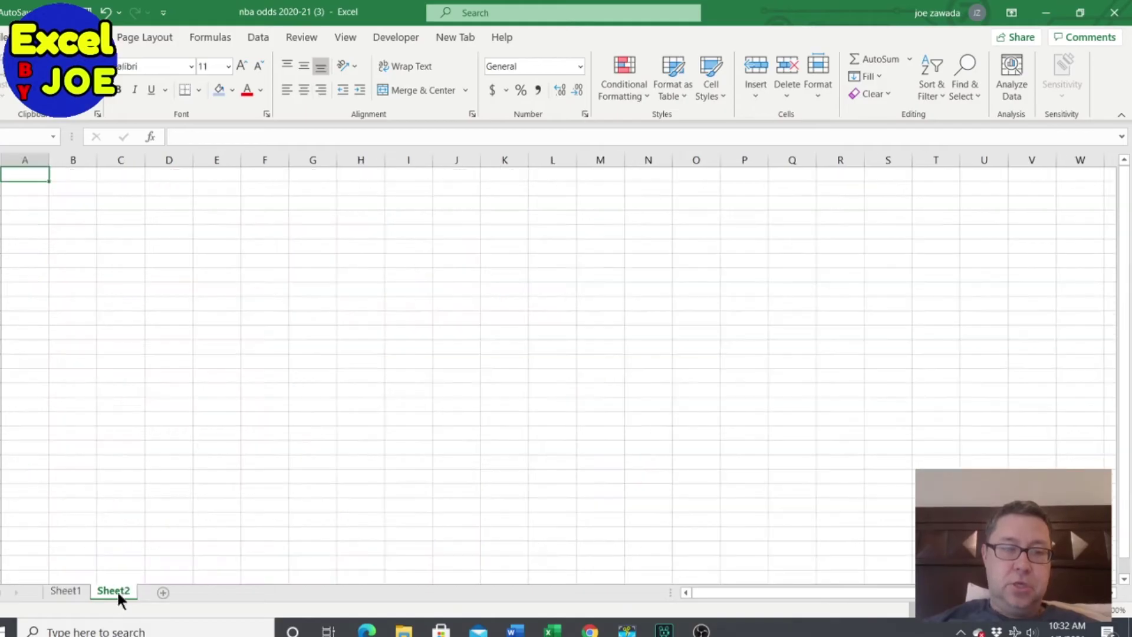
{"action": "left_click", "coordinate": [165, 589]}
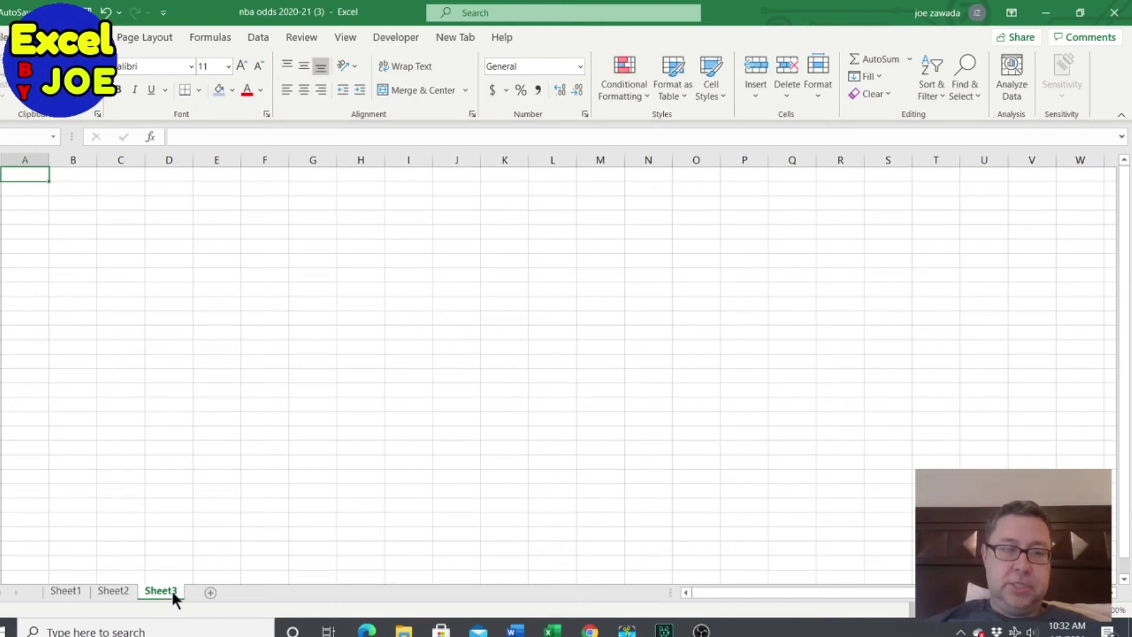
{"action": "left_click", "coordinate": [210, 592]}
{"action": "double_click", "coordinate": [115, 591]}
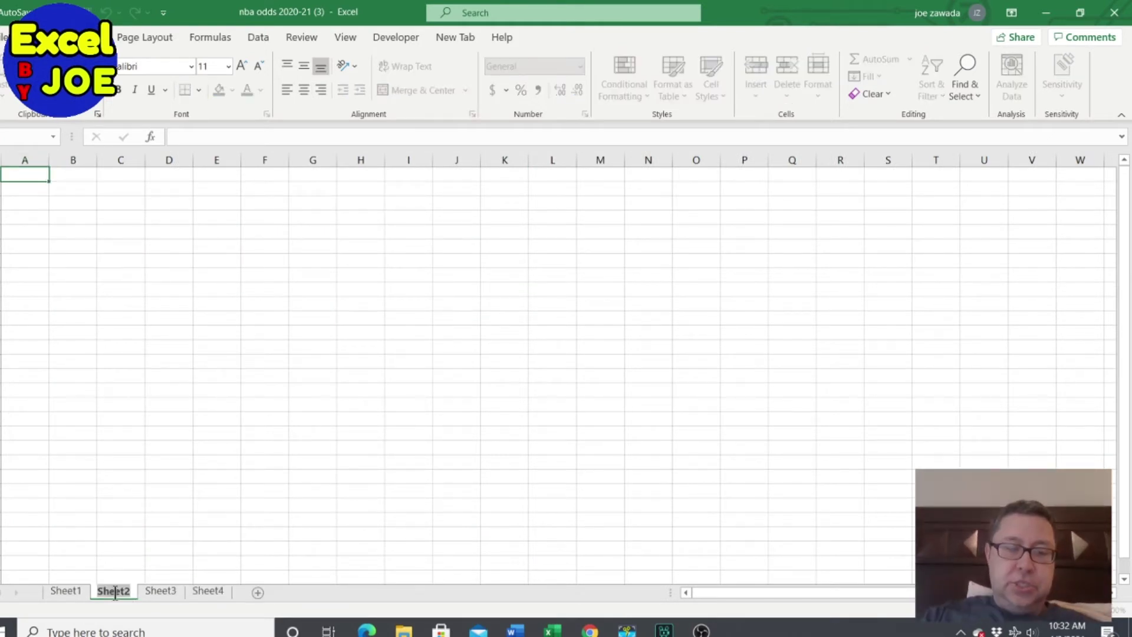
{"action": "type", "text": "home"}
{"action": "left_click", "coordinate": [151, 592]}
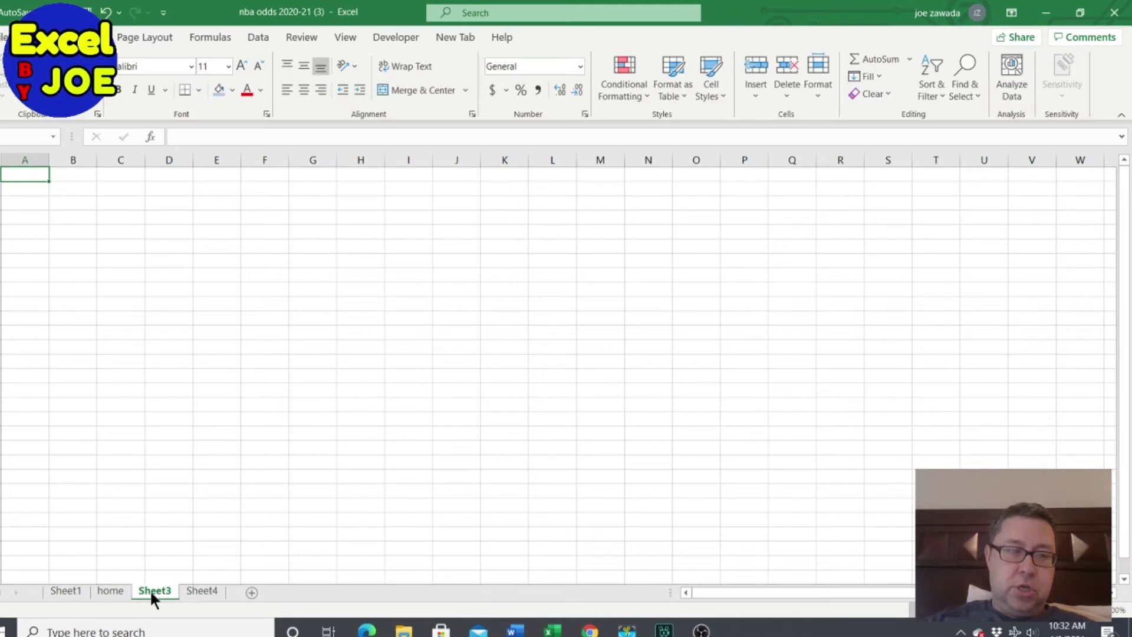
- Rename Sheet3 to 'away'
{"action": "type", "text": "away"}
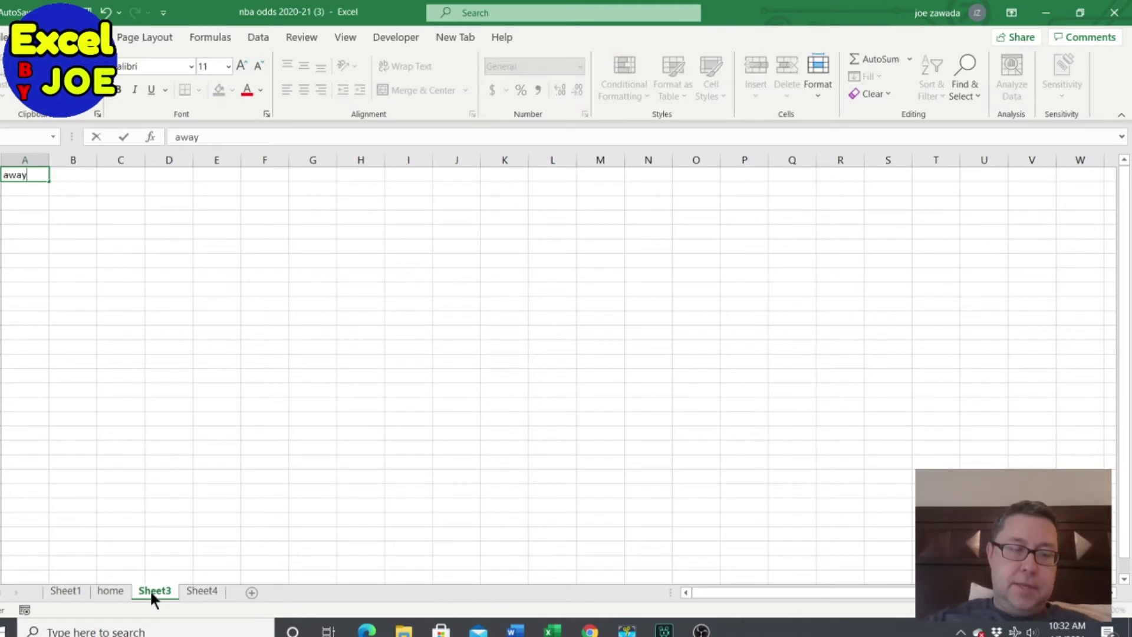
{"action": "left_click", "coordinate": [151, 589]}
{"action": "left_click", "coordinate": [169, 546]}
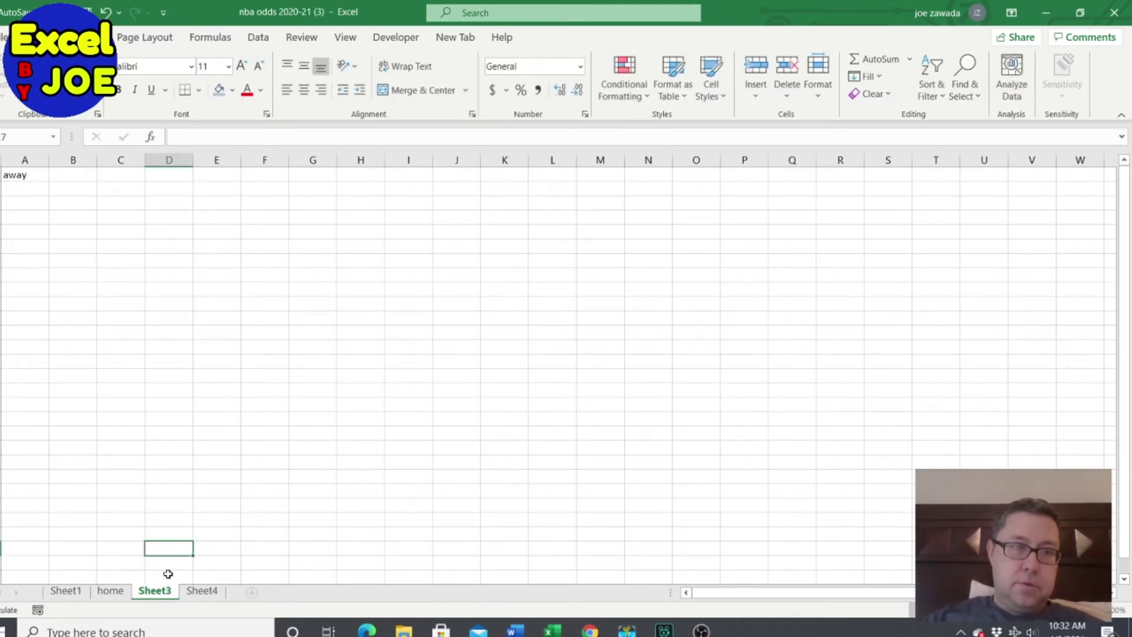
{"action": "double_click", "coordinate": [168, 590]}
{"action": "type", "text": "away"}
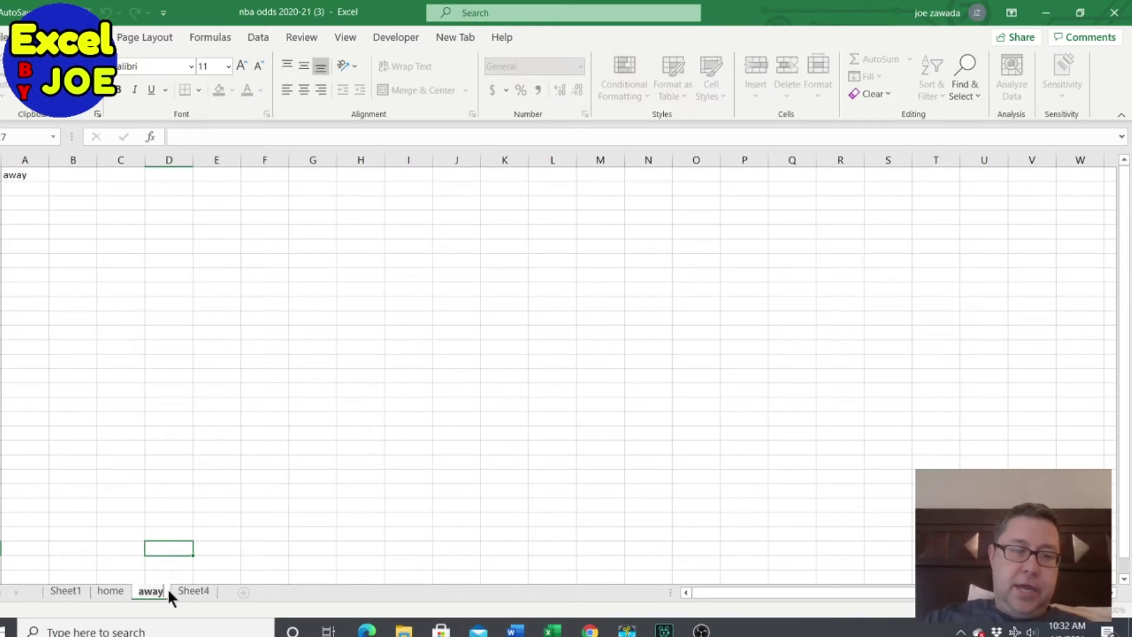
- Rename Sheet4 to 'summary'
{"action": "left_click", "coordinate": [200, 589]}
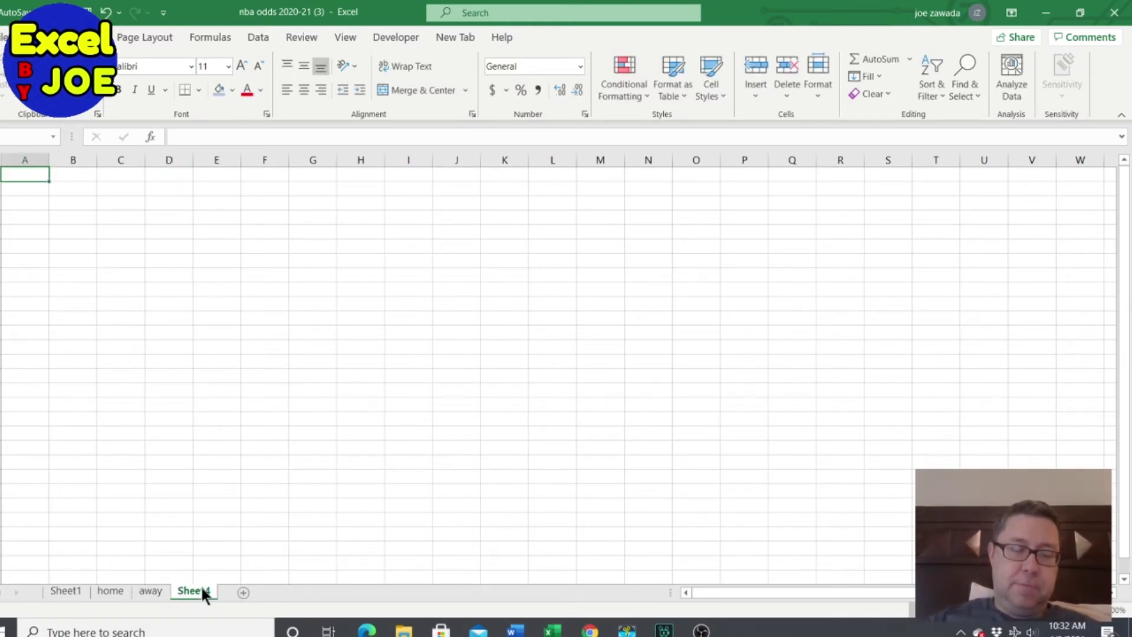
{"action": "double_click", "coordinate": [201, 589]}
{"action": "type", "text": "summary"}
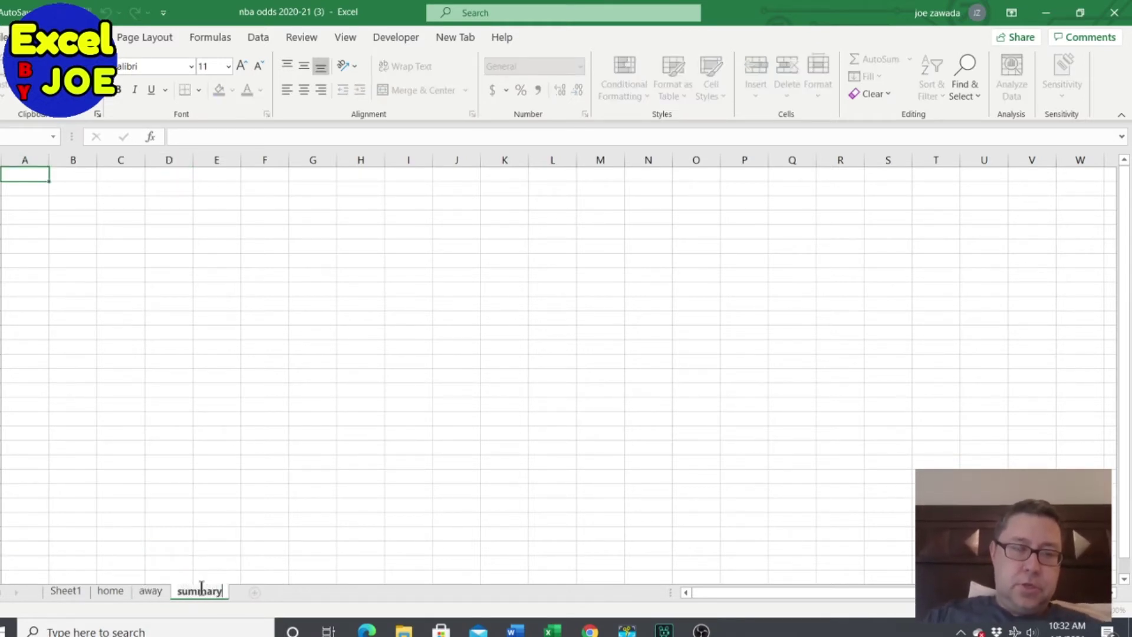
{"action": "key", "text": "Return"}
{"action": "left_click", "coordinate": [66, 590]}
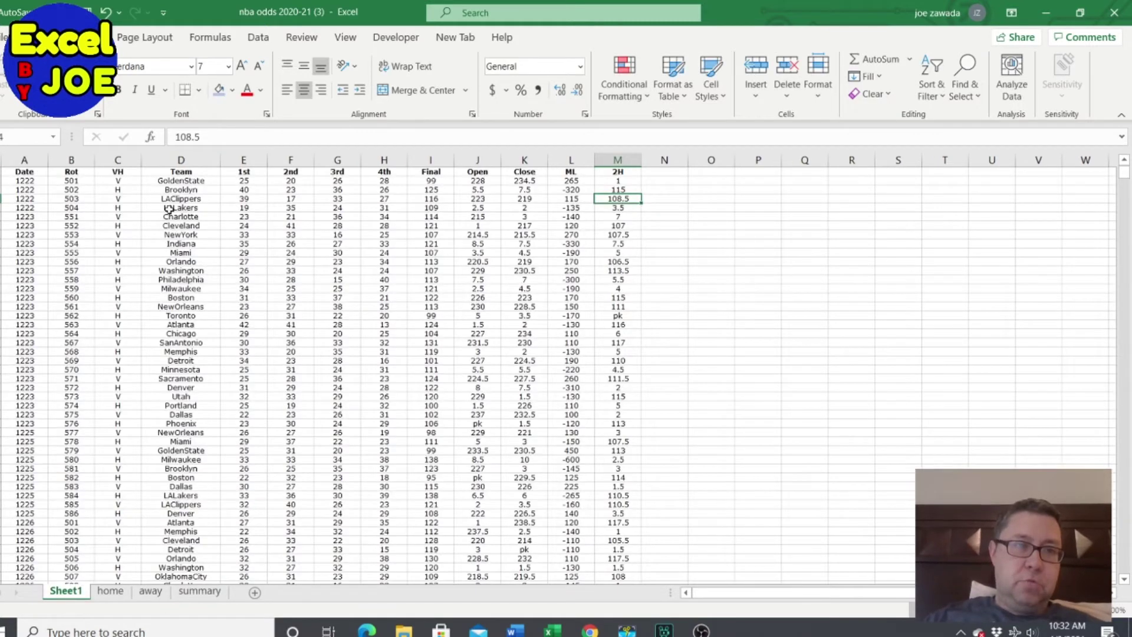
- Copy the Team column from Sheet1 into column A of the summary sheet
{"action": "left_click", "coordinate": [177, 160]}
{"action": "key", "text": "ctrl+c"}
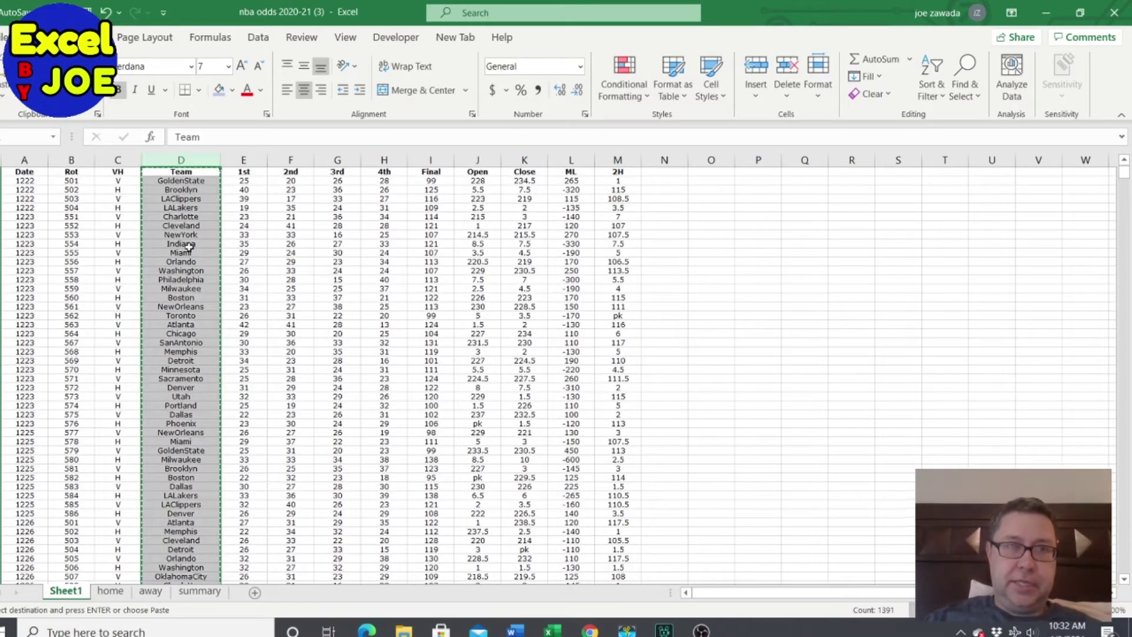
{"action": "left_click", "coordinate": [199, 590]}
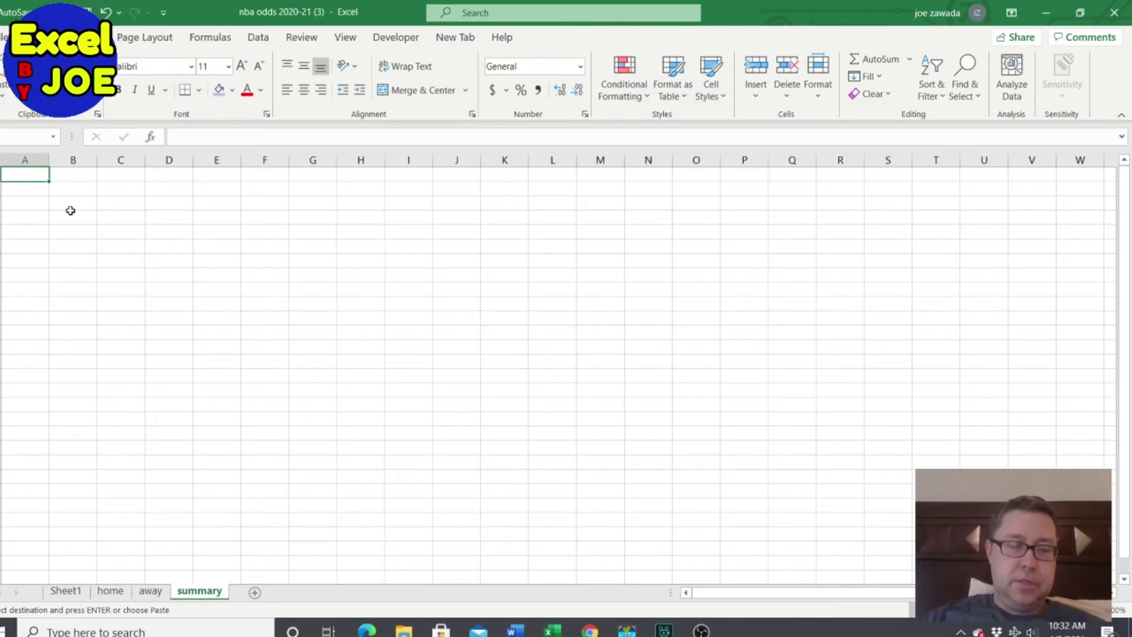
{"action": "key", "text": "ctrl+v"}
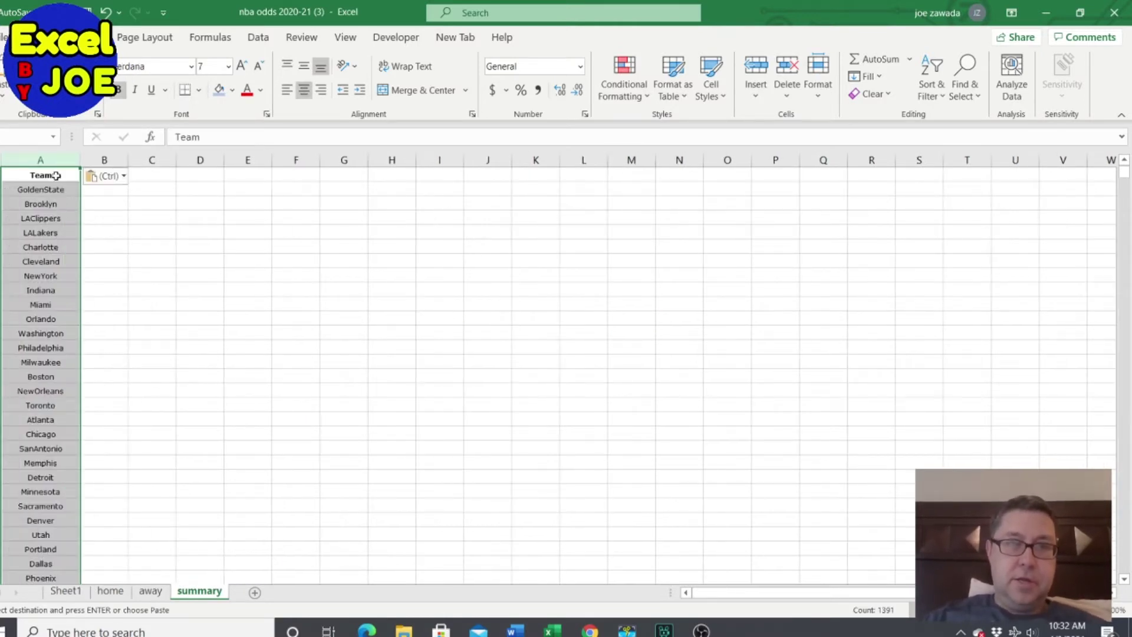
- Remove duplicate team names, leaving 37 unique values
{"action": "left_click", "coordinate": [258, 37]}
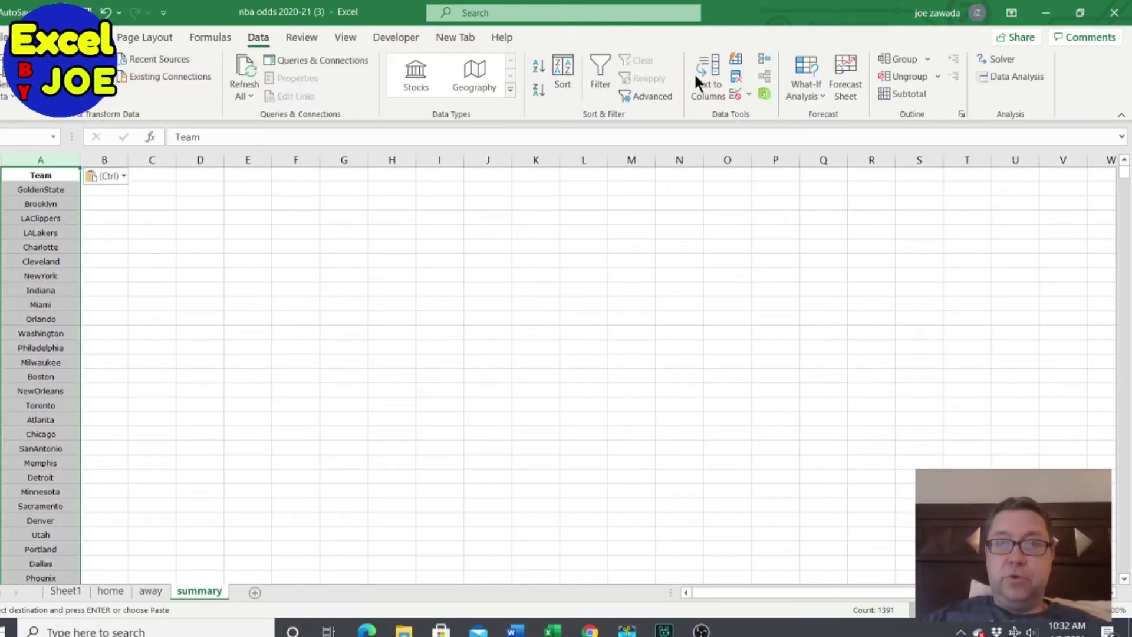
{"action": "left_click", "coordinate": [738, 75]}
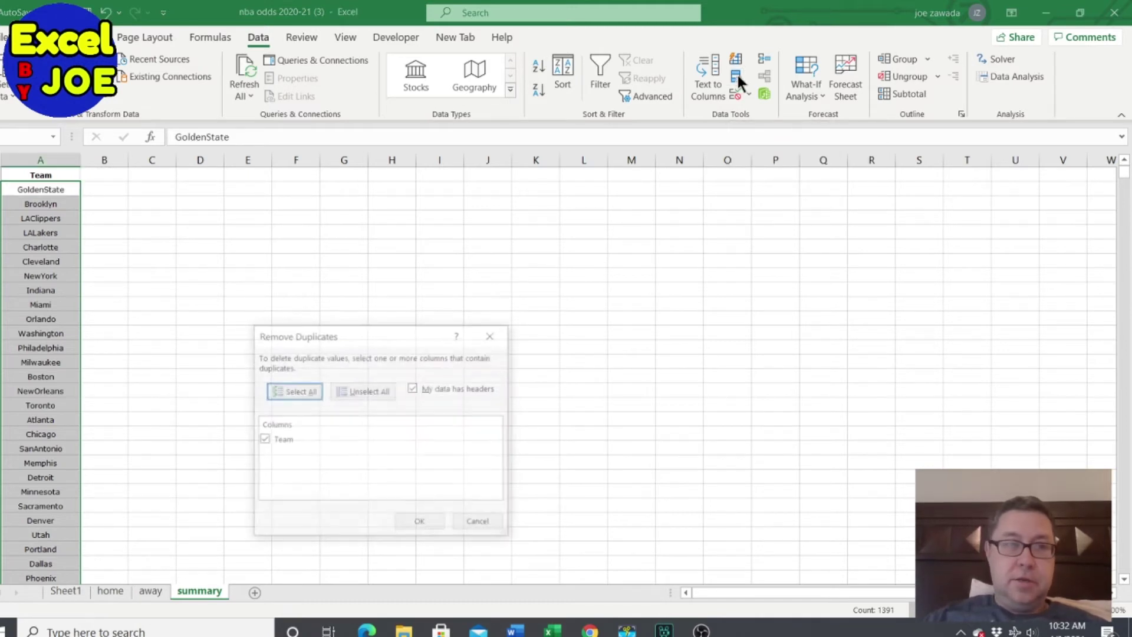
{"action": "left_click", "coordinate": [419, 522]}
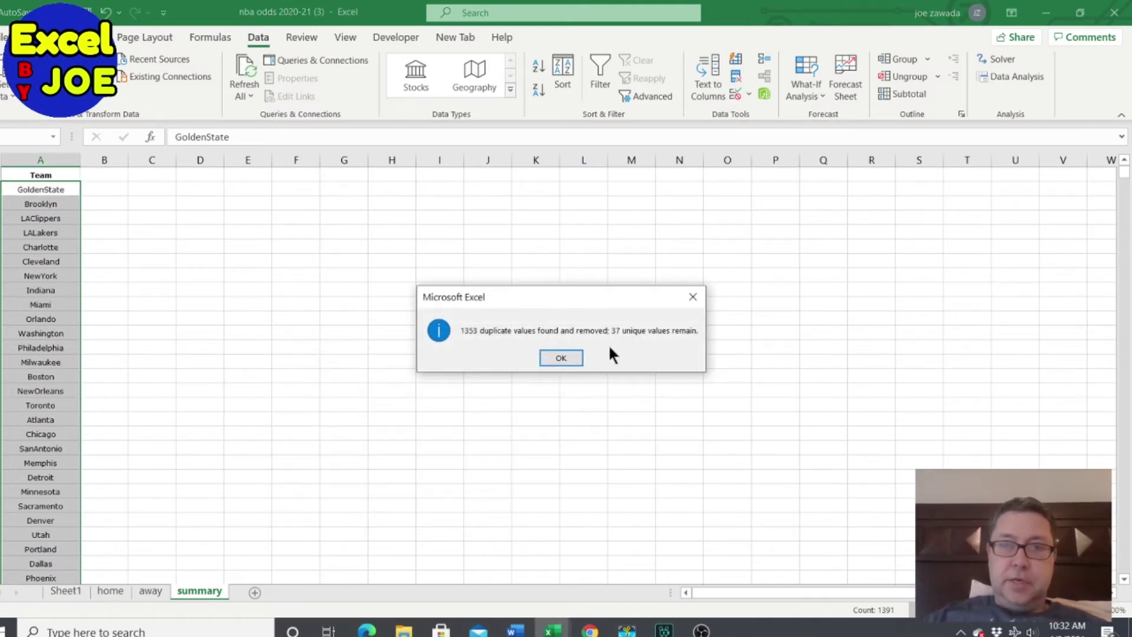
{"action": "left_click", "coordinate": [561, 359]}
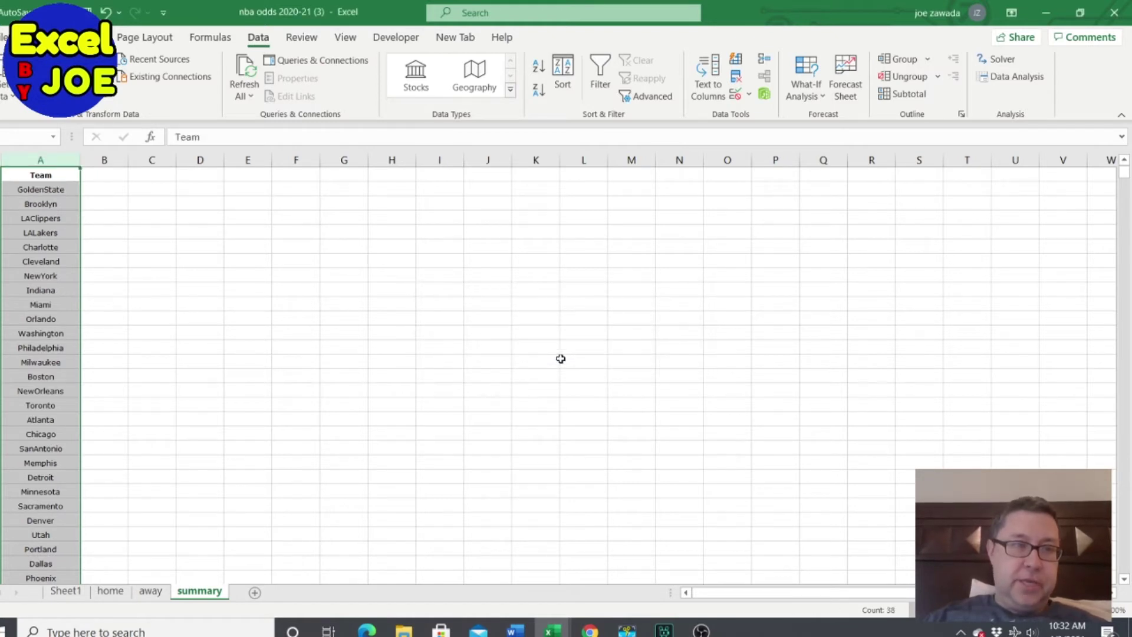
- Sort the team list alphabetically and review names like the LA Clippers and LAClippers variants
{"action": "left_click", "coordinate": [539, 69]}
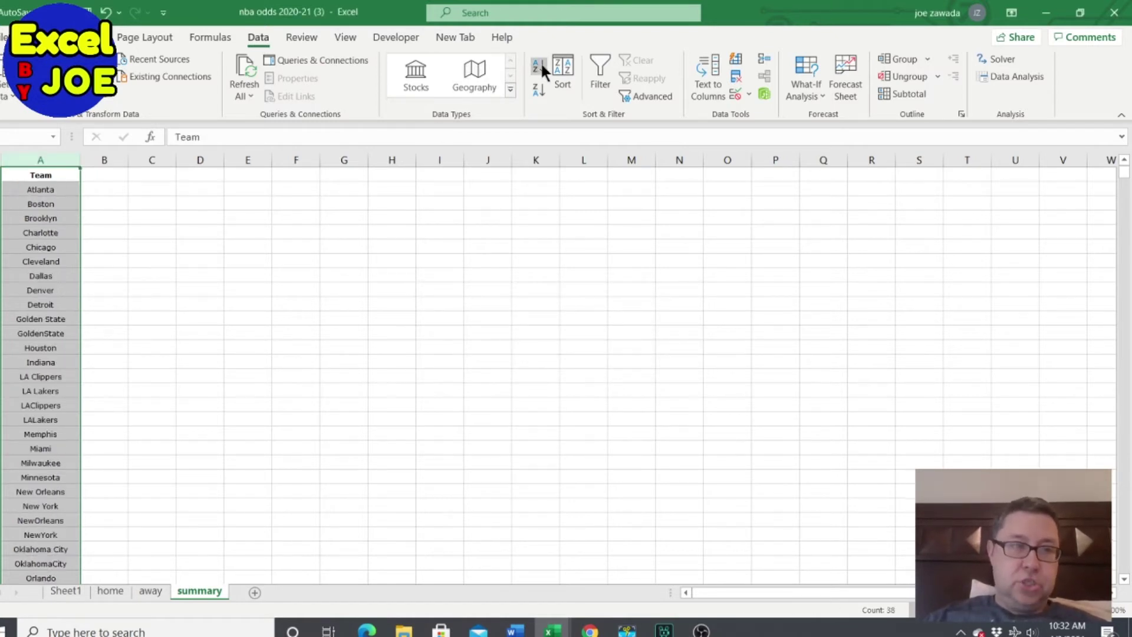
{"action": "left_click", "coordinate": [100, 386]}
{"action": "left_click", "coordinate": [42, 378]}
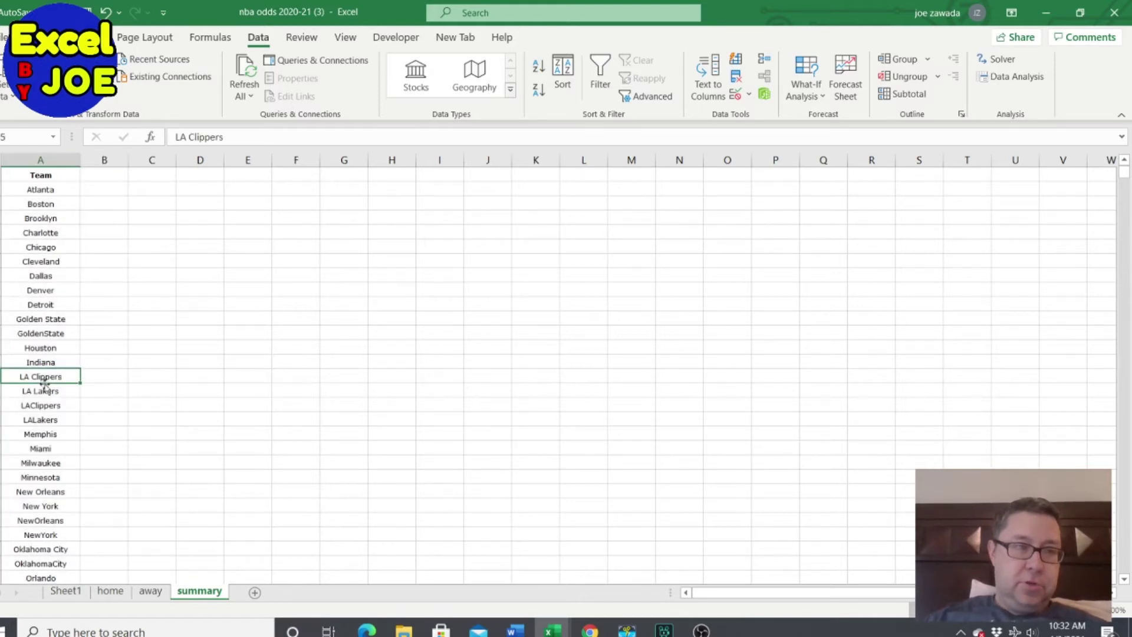
{"action": "left_click", "coordinate": [41, 407]}
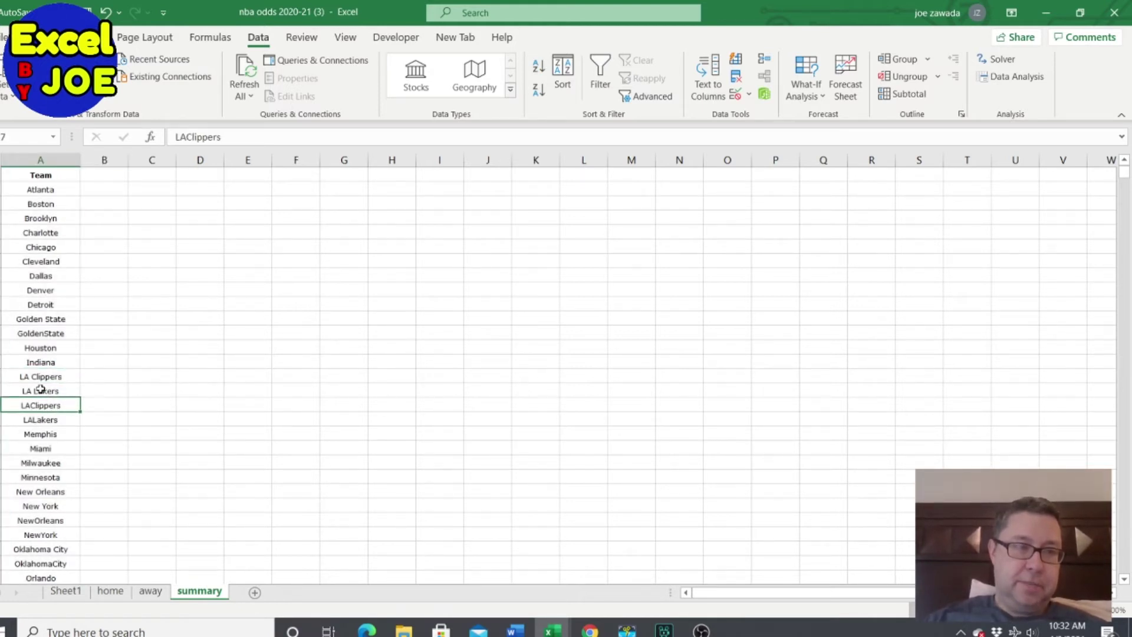
{"action": "key", "text": "Down"}
{"action": "key", "text": "Down"}
{"action": "key", "text": "Down"}
{"action": "key", "text": "Down"}
{"action": "key", "text": "Down"}
{"action": "key", "text": "Down"}
{"action": "key", "text": "Down"}
{"action": "key", "text": "Down"}
{"action": "key", "text": "Down"}
{"action": "key", "text": "Down"}
{"action": "key", "text": "Down"}
{"action": "key", "text": "Down"}
{"action": "key", "text": "Down"}
{"action": "key", "text": "Down"}
{"action": "key", "text": "Down"}
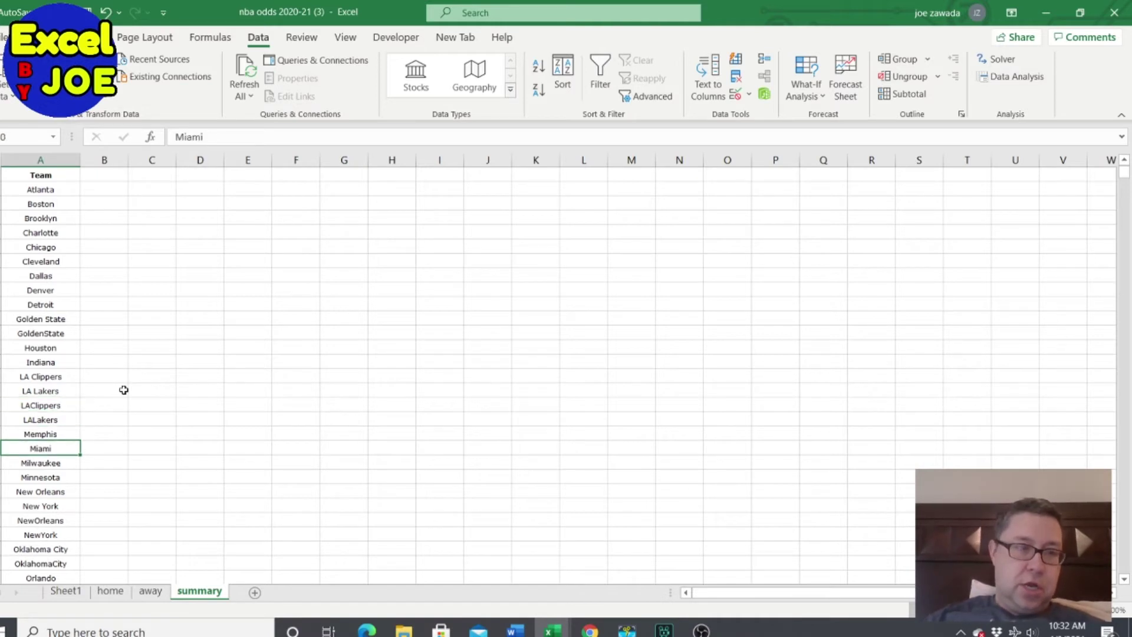
{"action": "key", "text": "Up"}
{"action": "key", "text": "Up"}
{"action": "key", "text": "Up"}
{"action": "key", "text": "Up"}
{"action": "key", "text": "Down"}
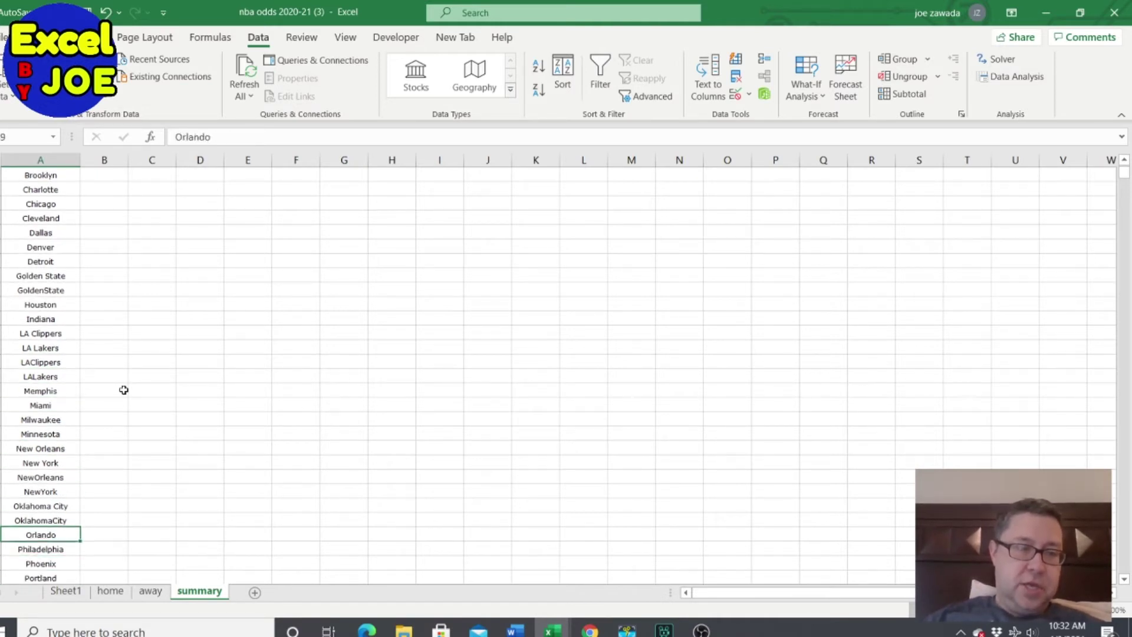
{"action": "key", "text": "Up"}
{"action": "key", "text": "Down"}
{"action": "key", "text": "Down"}
{"action": "key", "text": "Down"}
{"action": "key", "text": "Down"}
{"action": "key", "text": "Down"}
{"action": "key", "text": "Down"}
{"action": "key", "text": "Down"}
{"action": "key", "text": "Down"}
{"action": "key", "text": "Down"}
{"action": "key", "text": "Down"}
{"action": "key", "text": "Down"}
{"action": "key", "text": "Down"}
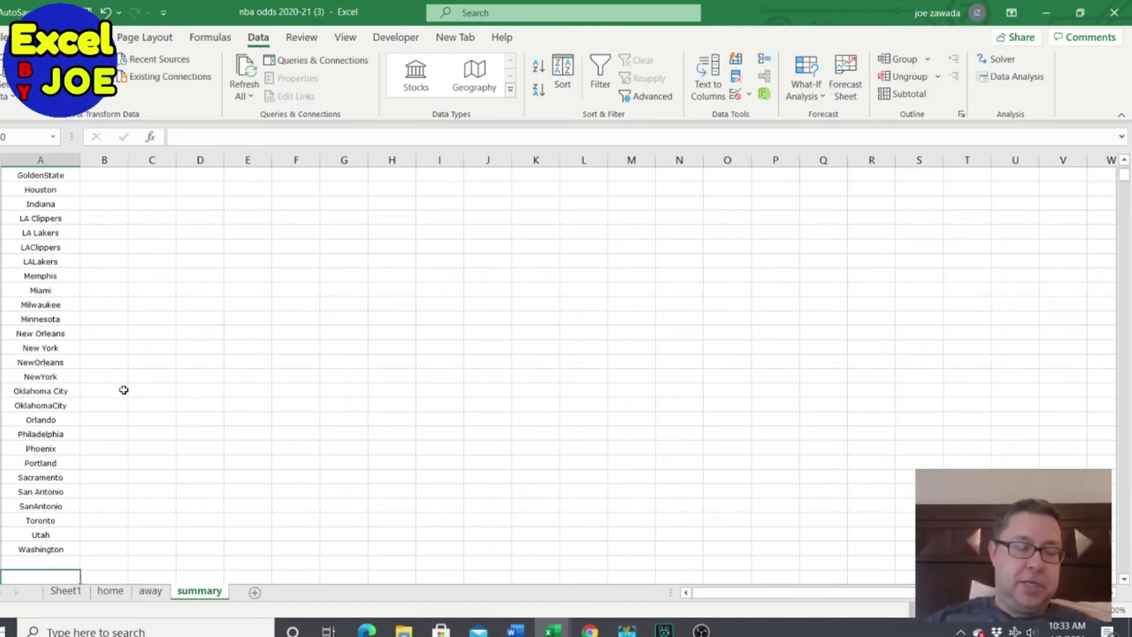
{"action": "key", "text": "Up"}
{"action": "key", "text": "Up"}
{"action": "key", "text": "Up"}
{"action": "key", "text": "Up"}
{"action": "key", "text": "Up"}
{"action": "key", "text": "Up"}
{"action": "key", "text": "Up"}
{"action": "key", "text": "Up"}
{"action": "key", "text": "Up"}
{"action": "key", "text": "Up"}
{"action": "key", "text": "Up"}
{"action": "key", "text": "Up"}
{"action": "key", "text": "Up"}
{"action": "key", "text": "Up"}
{"action": "key", "text": "Up"}
{"action": "key", "text": "Up"}
{"action": "key", "text": "Up"}
{"action": "key", "text": "Up"}
{"action": "key", "text": "Up"}
{"action": "key", "text": "Up"}
{"action": "key", "text": "Up"}
{"action": "key", "text": "Up"}
{"action": "key", "text": "Up"}
{"action": "key", "text": "Up"}
{"action": "key", "text": "Up"}
{"action": "key", "text": "Up"}
{"action": "key", "text": "Up"}
{"action": "key", "text": "Up"}
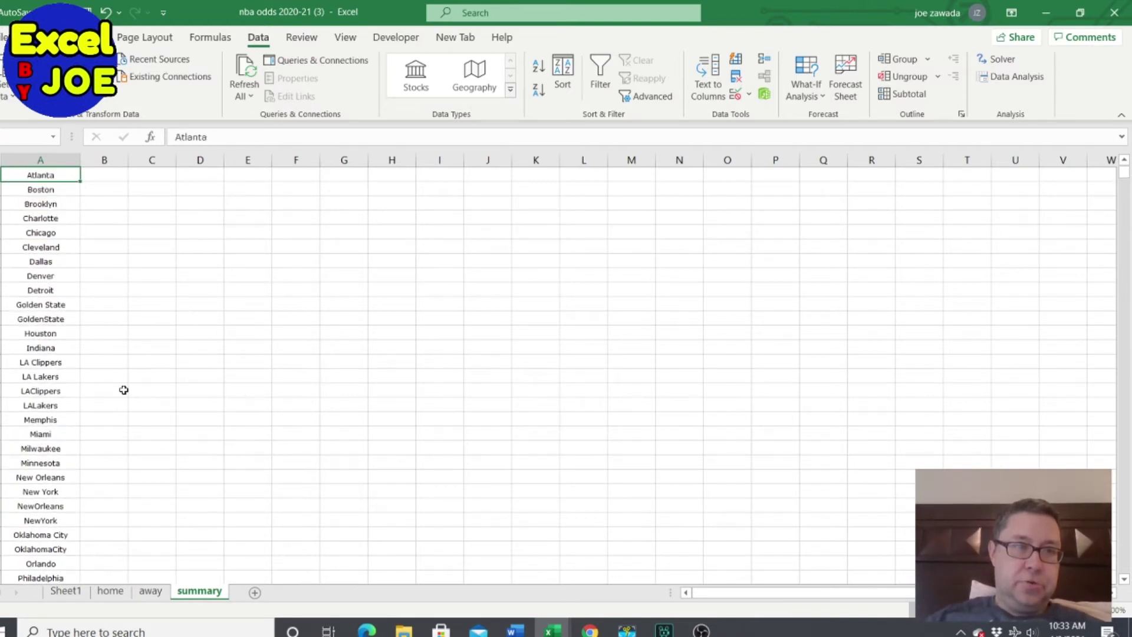
{"action": "key", "text": "Down"}
{"action": "key", "text": "Down"}
{"action": "key", "text": "Down"}
{"action": "key", "text": "Up"}
{"action": "key", "text": "Up"}
{"action": "key", "text": "Up"}
{"action": "key", "text": "Down"}
{"action": "key", "text": "Down"}
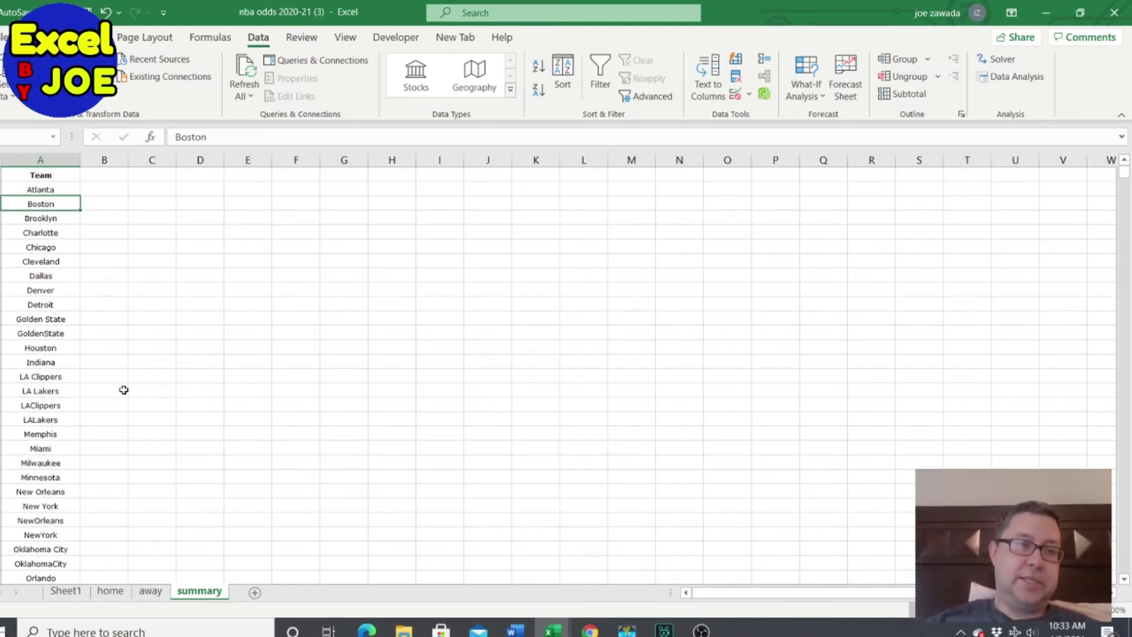
{"action": "left_click", "coordinate": [45, 389]}
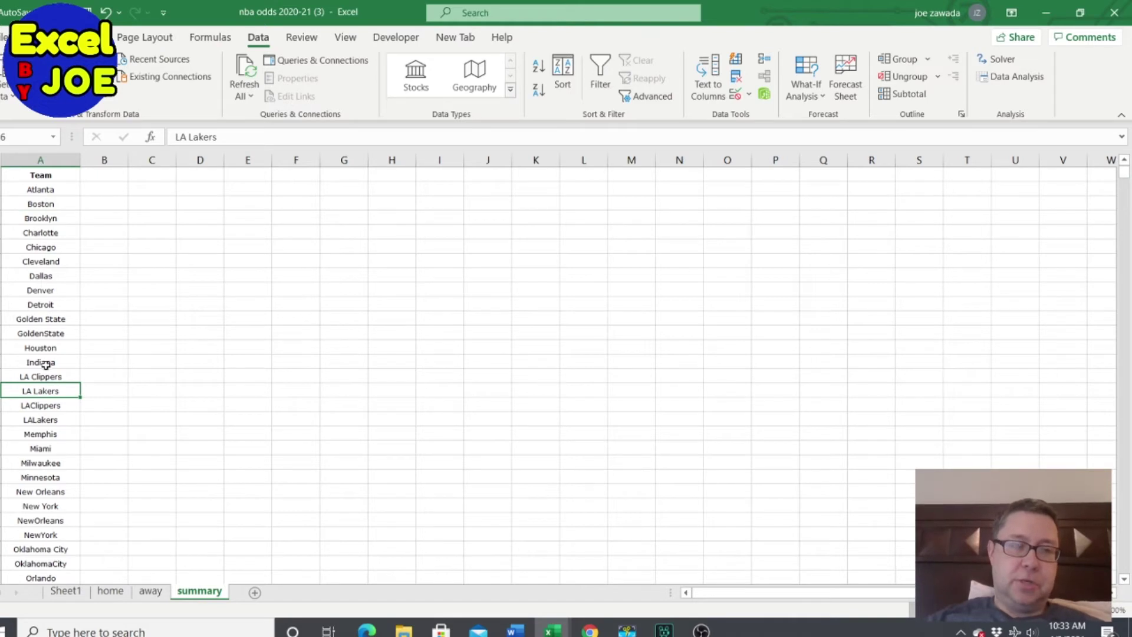
{"action": "left_click", "coordinate": [46, 363]}
{"action": "left_click", "coordinate": [51, 247]}
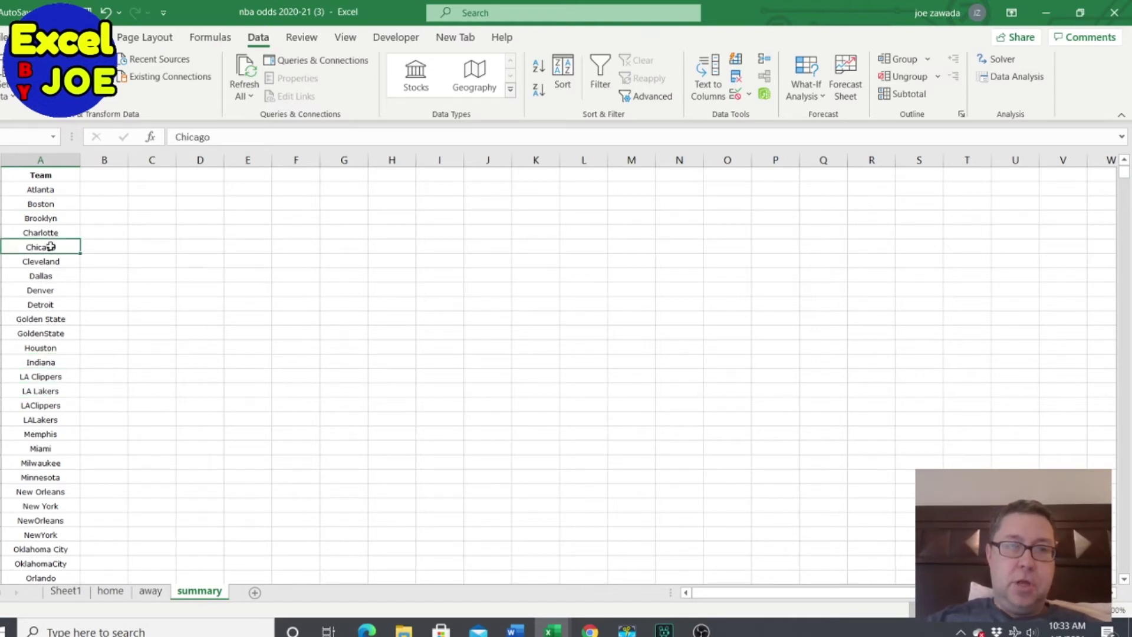
- Enter the header 'Home' in cell B1
{"action": "left_click", "coordinate": [87, 177]}
{"action": "type", "text": "Home"}
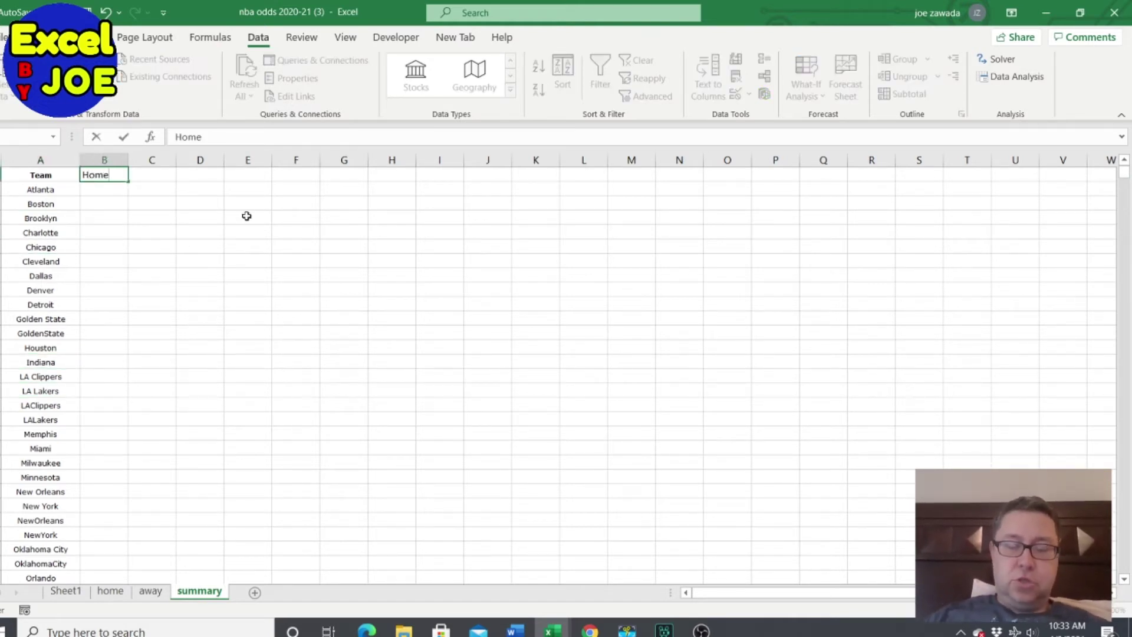
{"action": "key", "text": "Tab"}
- Enter the header 'Away' in cell C1
{"action": "type", "text": "Awa"}
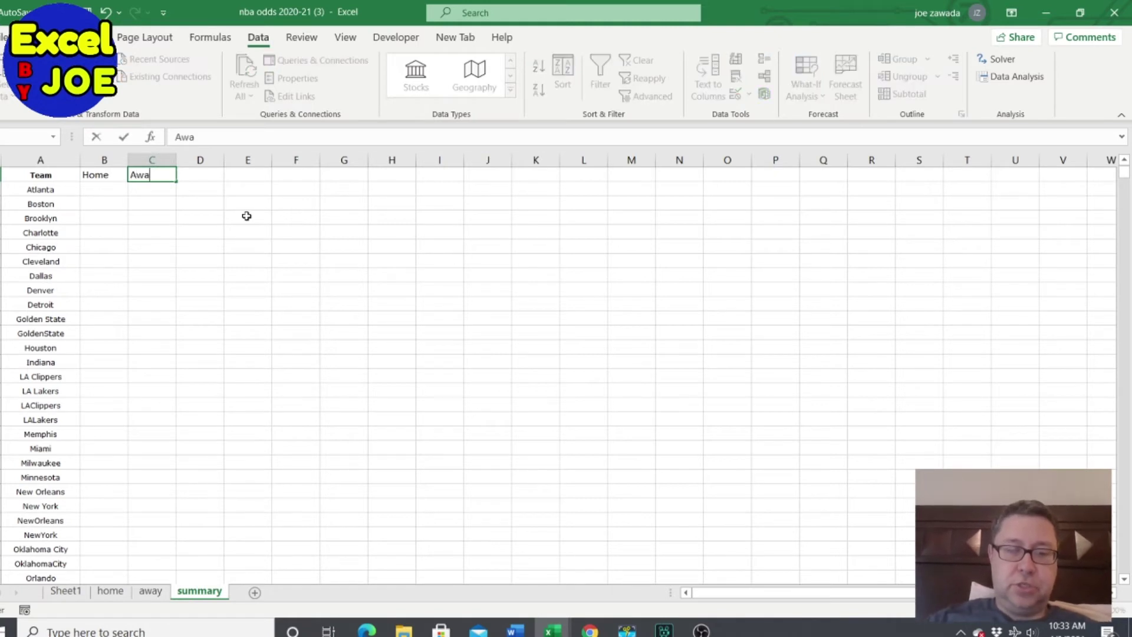
{"action": "key", "text": "Return"}
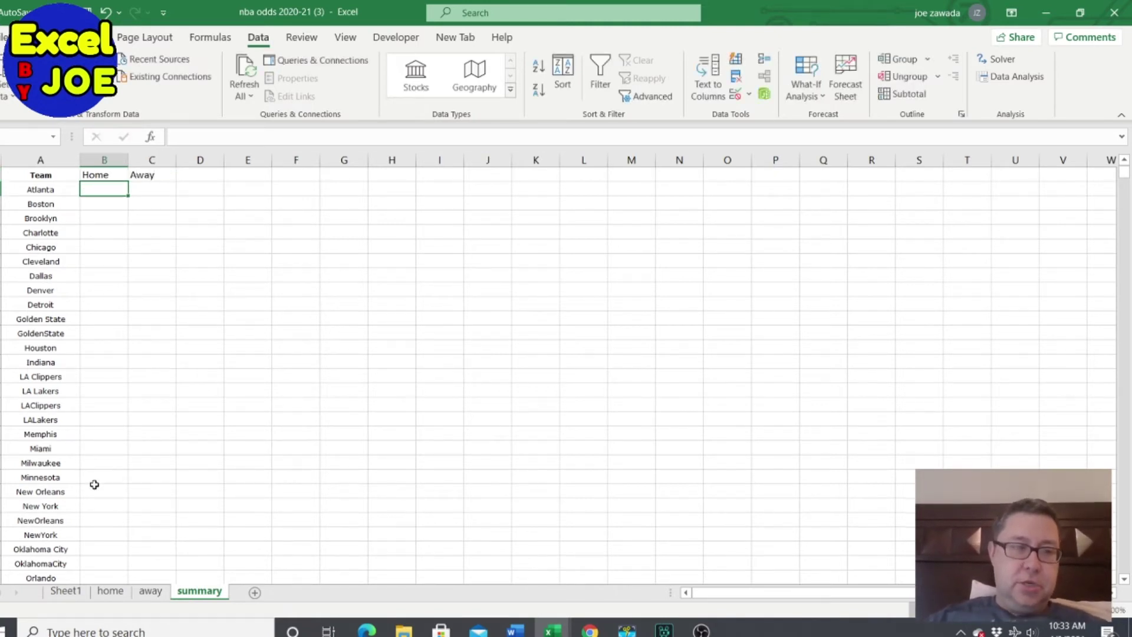
{"action": "left_click", "coordinate": [108, 593]}
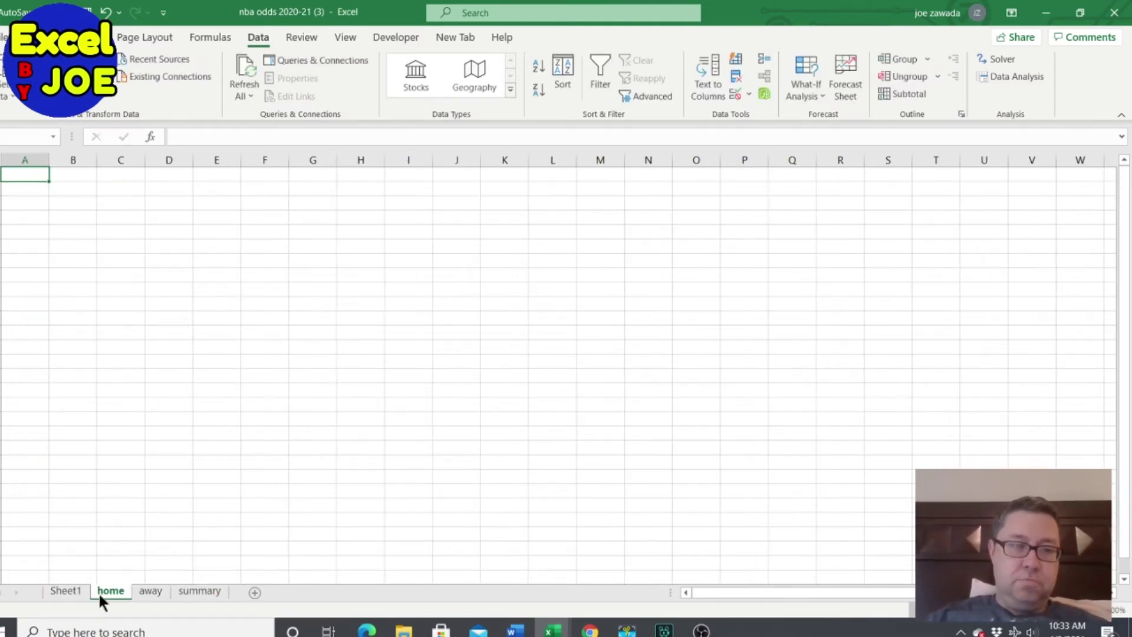
{"action": "left_click", "coordinate": [83, 592]}
- Filter Sheet1's VH column to home (H) games only and select the Team through Final columns
{"action": "left_click", "coordinate": [119, 172]}
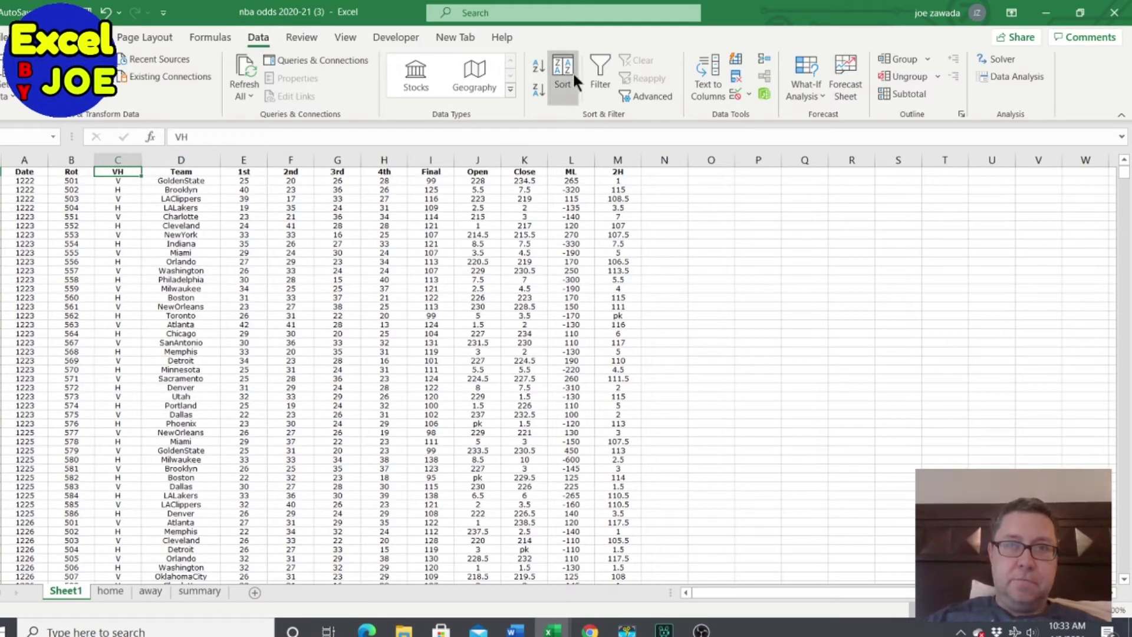
{"action": "left_click", "coordinate": [599, 76]}
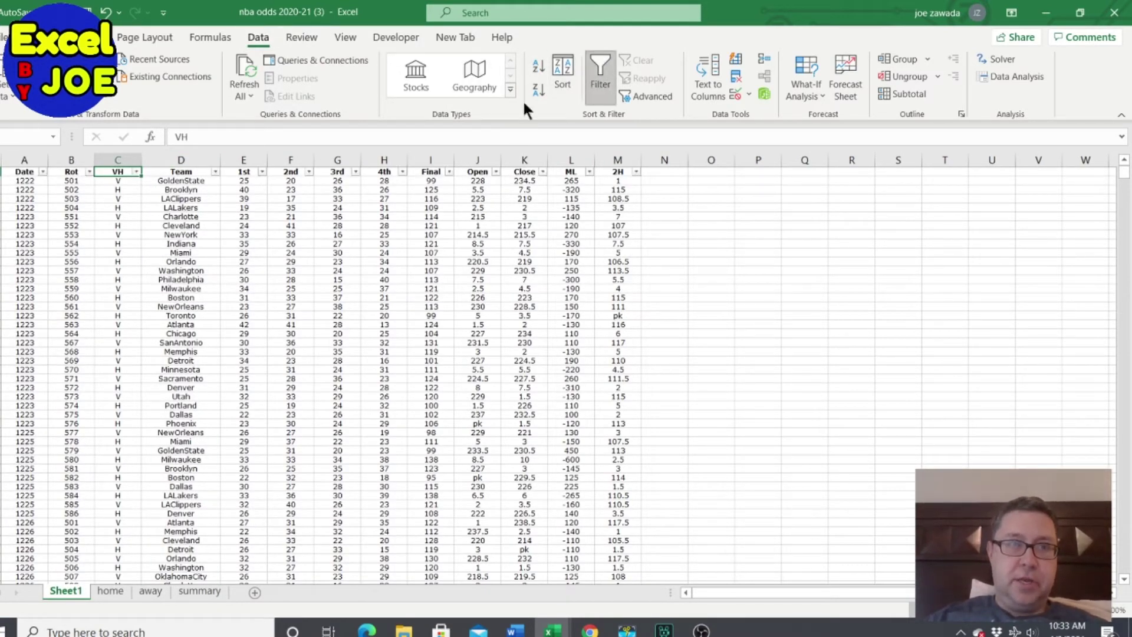
{"action": "left_click", "coordinate": [136, 172]}
{"action": "left_click", "coordinate": [21, 371]}
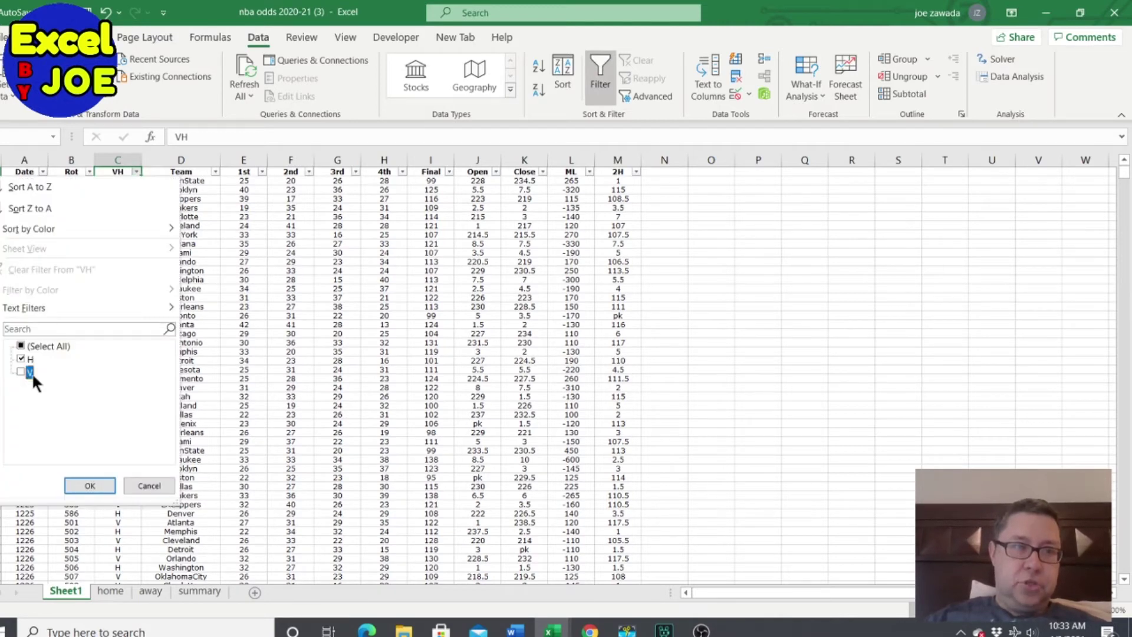
{"action": "left_click", "coordinate": [88, 486]}
{"action": "left_click", "coordinate": [172, 189]}
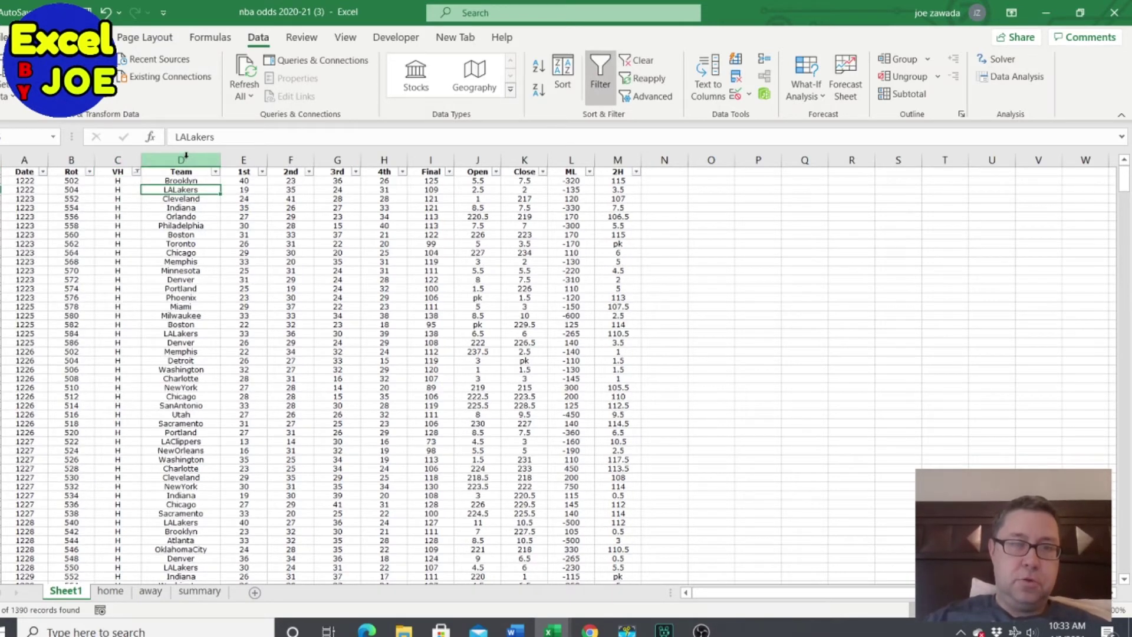
{"action": "left_click_drag", "start_coordinate": [185, 158], "coordinate": [432, 159]}
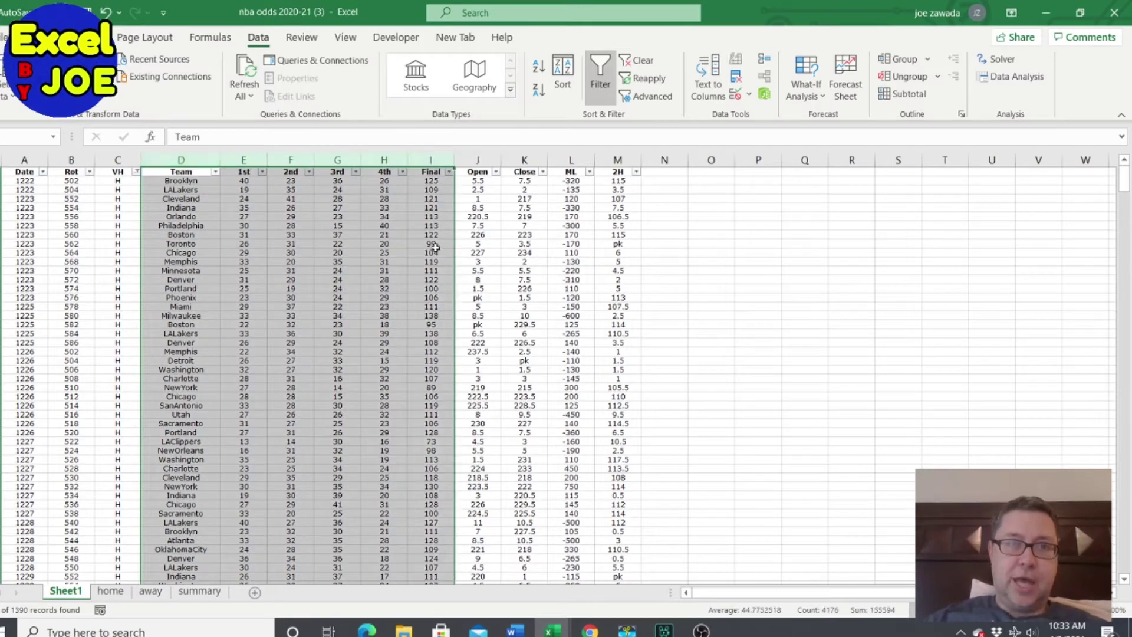
- Paste the filtered home games' Team through Final columns into the home sheet
{"action": "key", "text": "ctrl+c"}
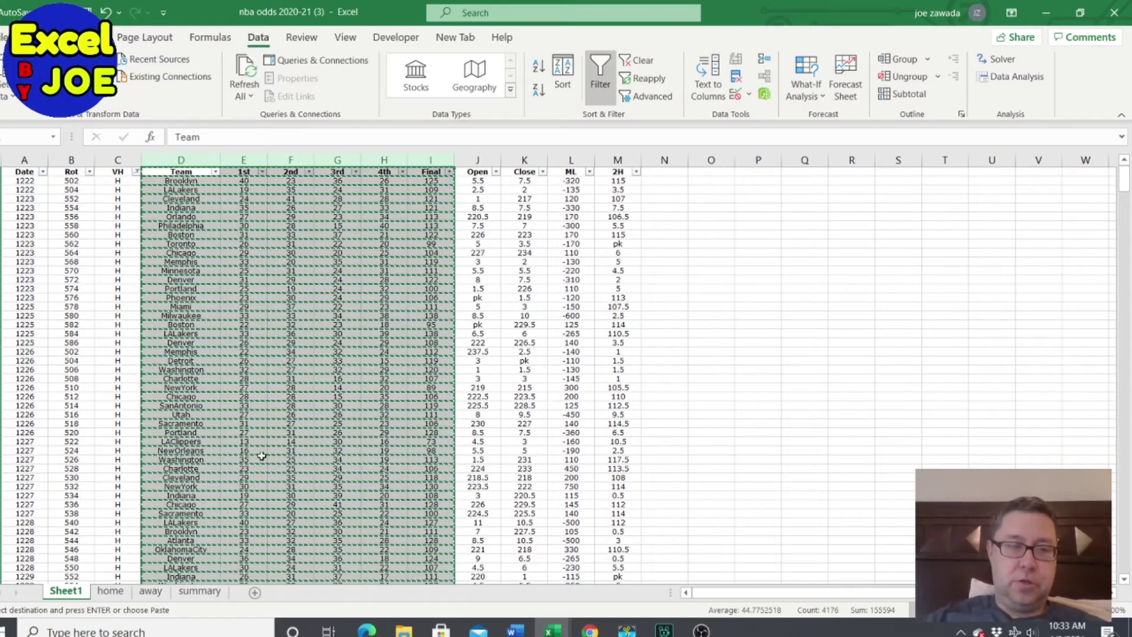
{"action": "left_click", "coordinate": [112, 592]}
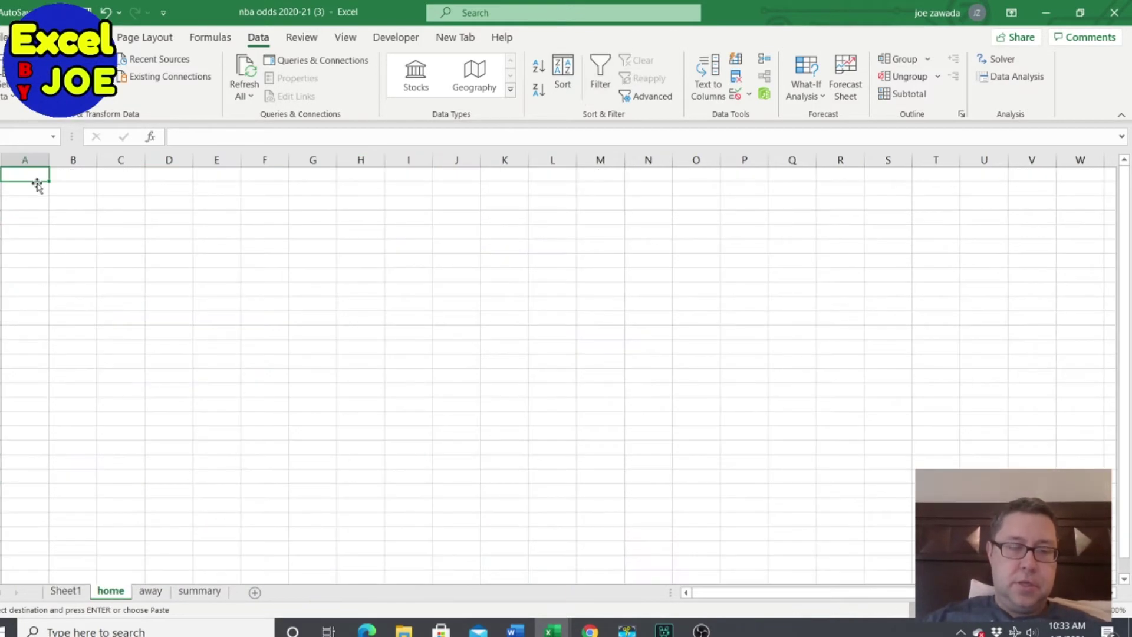
{"action": "key", "text": "ctrl+v"}
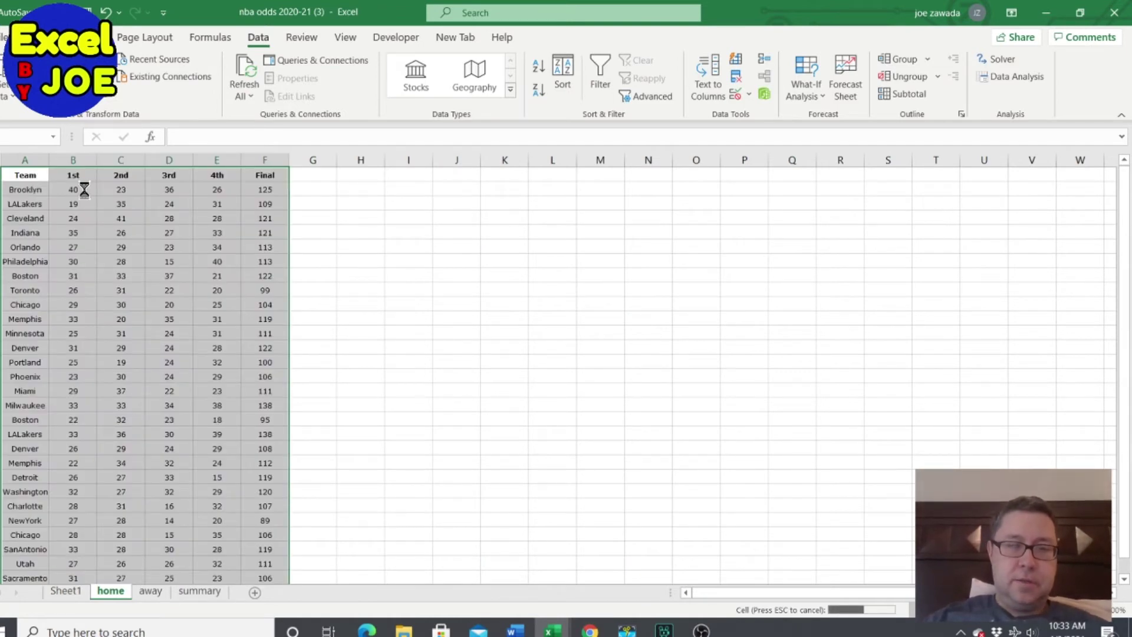
- Delete the four quarter-score columns and autofit column A to the team names
{"action": "left_click_drag", "start_coordinate": [73, 159], "coordinate": [220, 154]}
{"action": "right_click", "coordinate": [110, 253]}
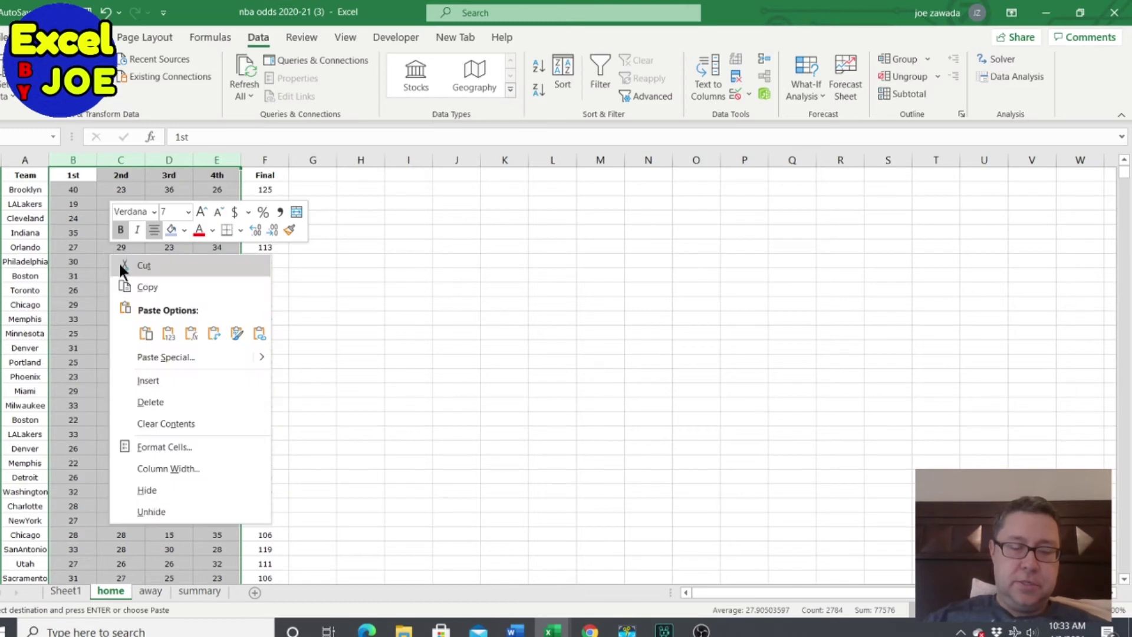
{"action": "left_click", "coordinate": [150, 401]}
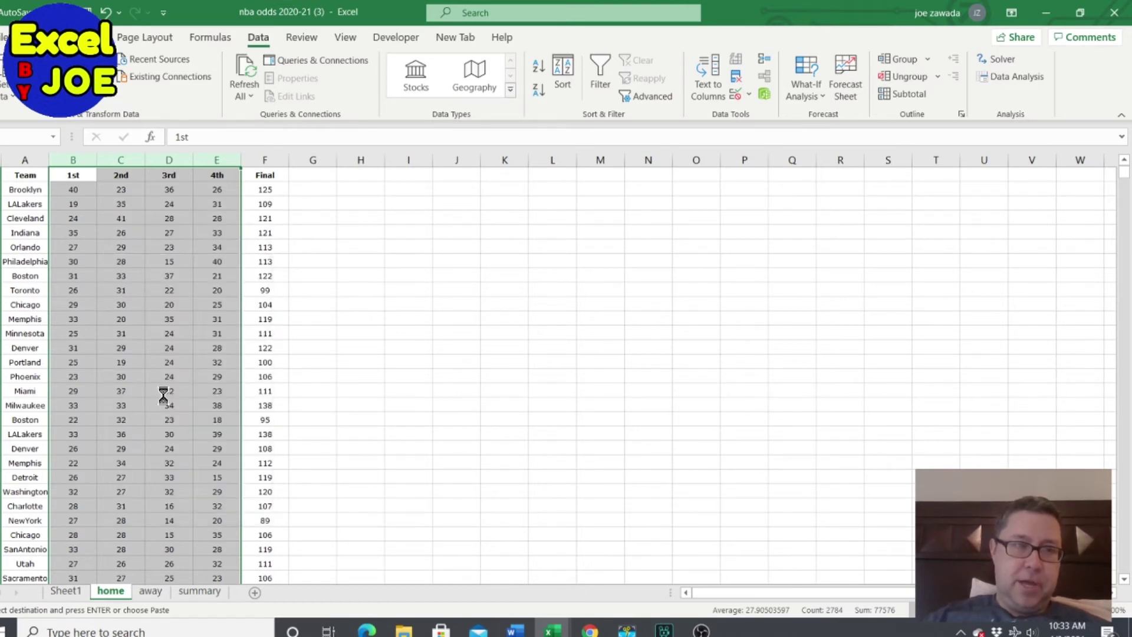
{"action": "left_click", "coordinate": [26, 218]}
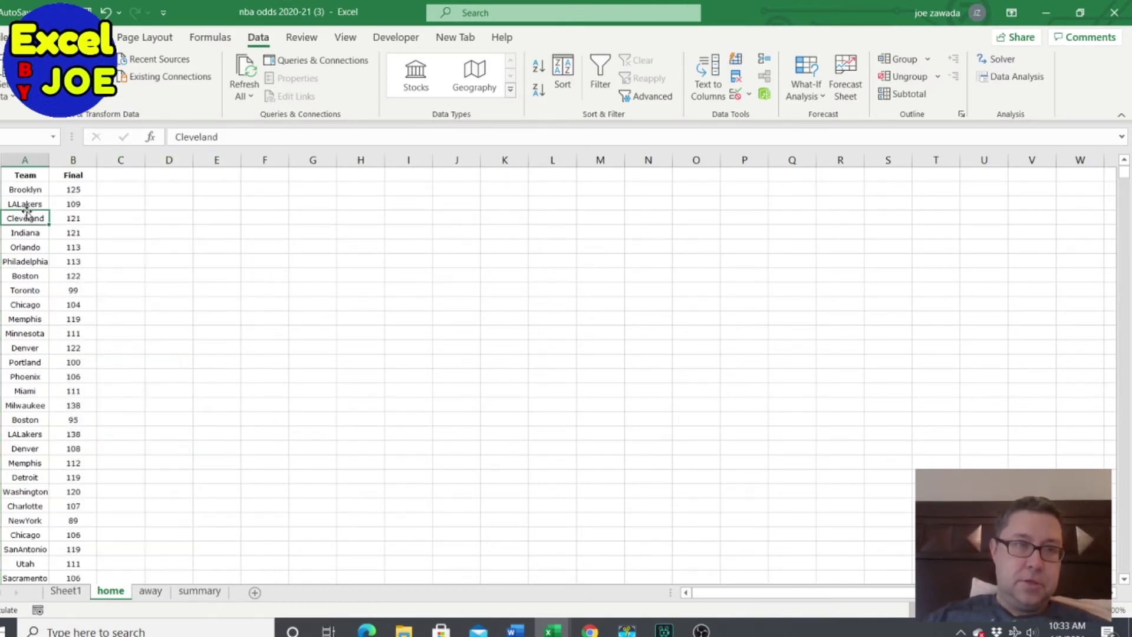
{"action": "double_click", "coordinate": [50, 160]}
{"action": "left_click", "coordinate": [110, 275]}
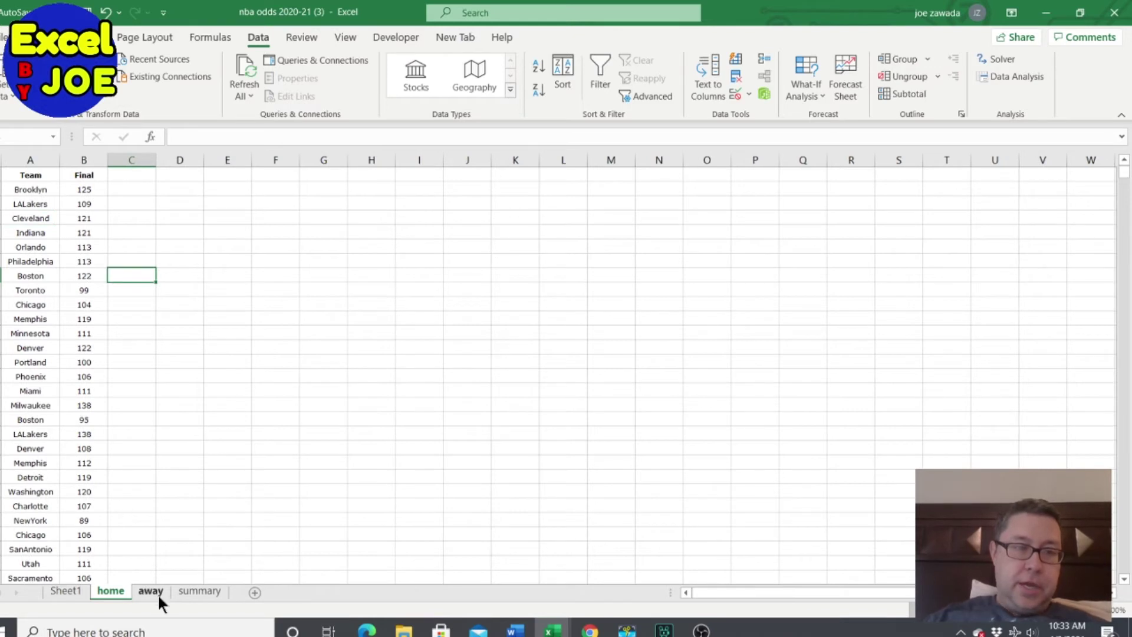
- Switch the VH filter to visitor (V) games only and copy the Team through Final columns
{"action": "left_click", "coordinate": [58, 597]}
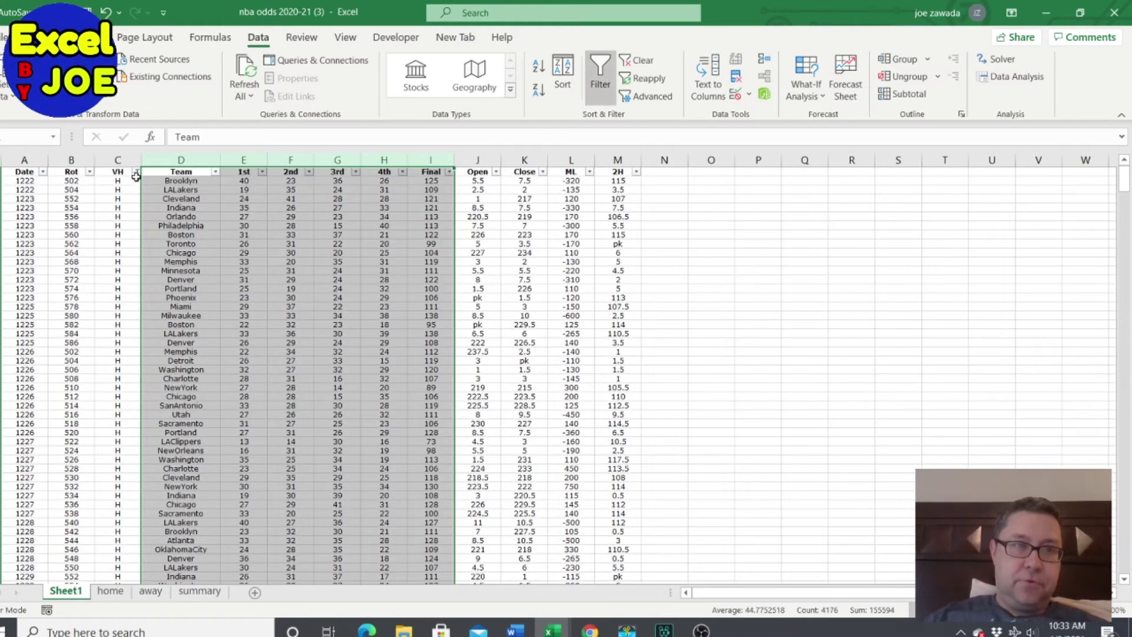
{"action": "left_click", "coordinate": [137, 171]}
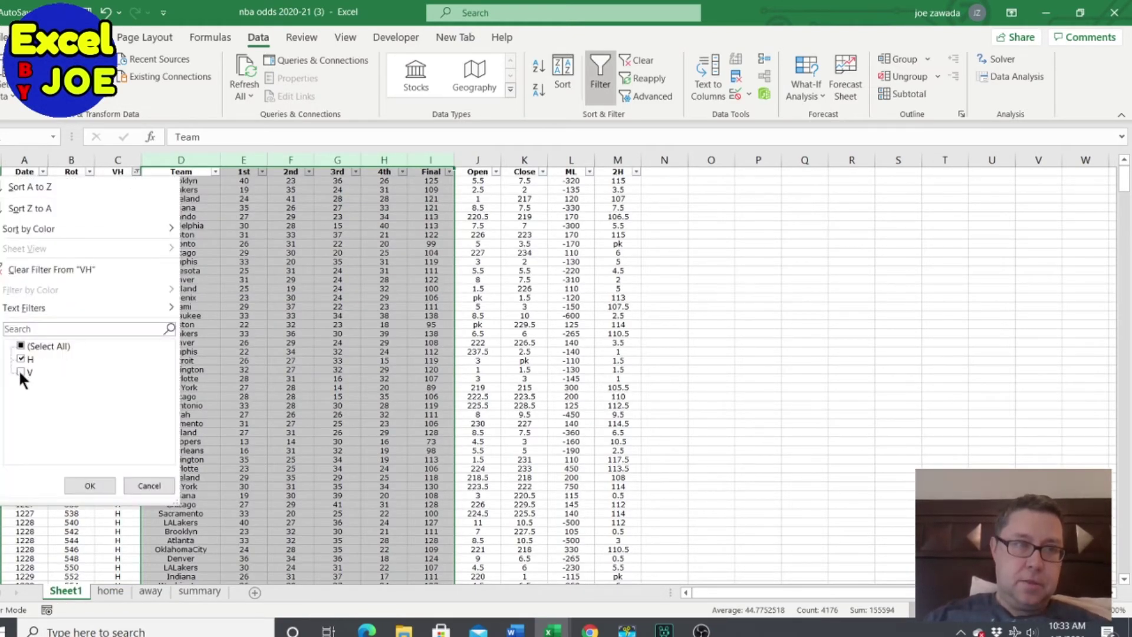
{"action": "left_click", "coordinate": [25, 370]}
{"action": "left_click", "coordinate": [22, 359]}
{"action": "left_click", "coordinate": [83, 485]}
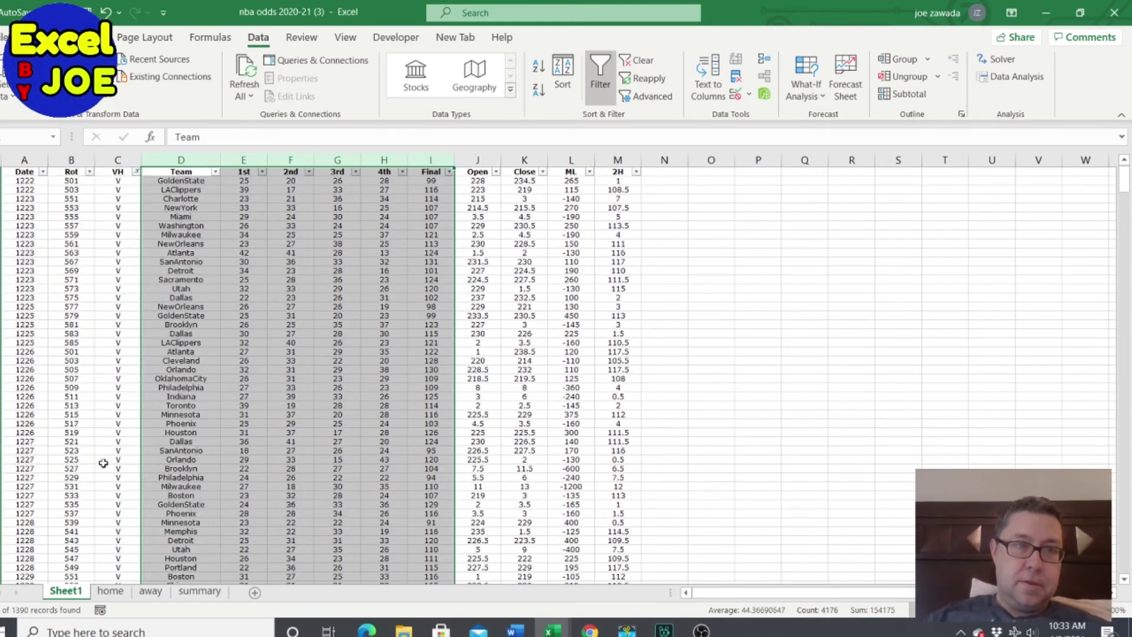
{"action": "left_click_drag", "start_coordinate": [184, 159], "coordinate": [429, 171]}
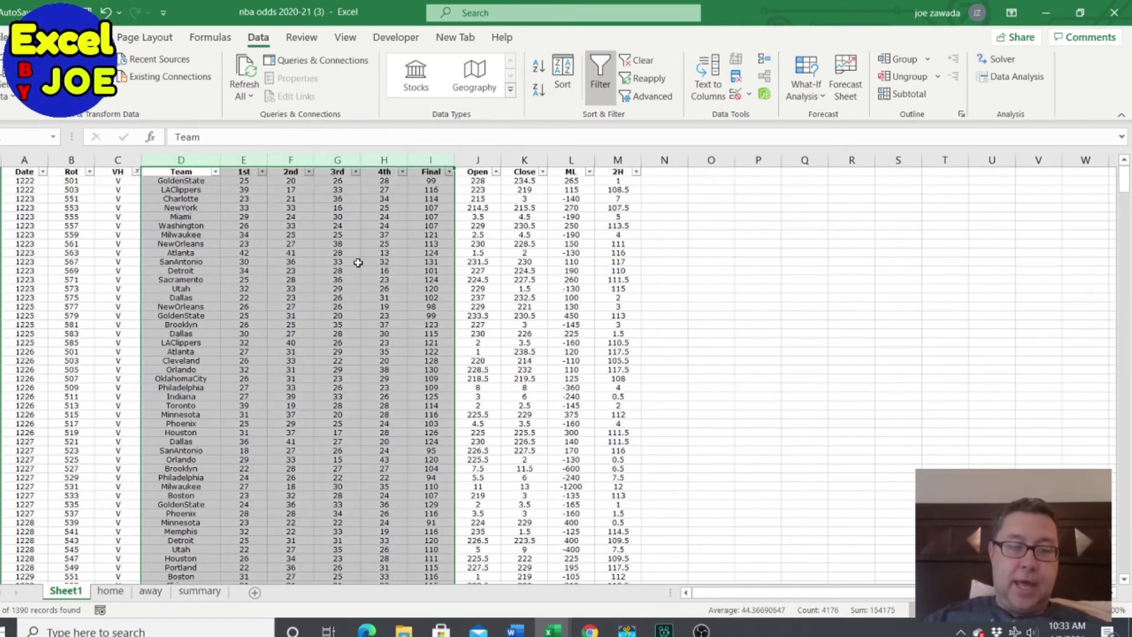
{"action": "key", "text": "ctrl+c"}
- Paste the away games at A1 of the away sheet, delete the quarter columns, autofit column A
{"action": "left_click", "coordinate": [150, 591]}
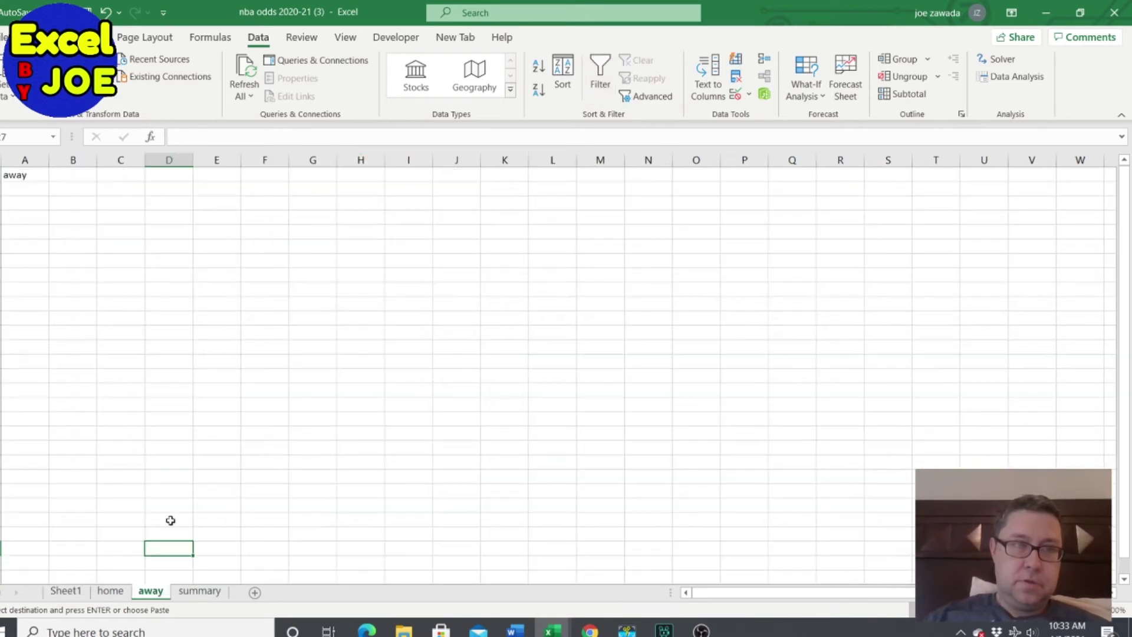
{"action": "left_click", "coordinate": [33, 174]}
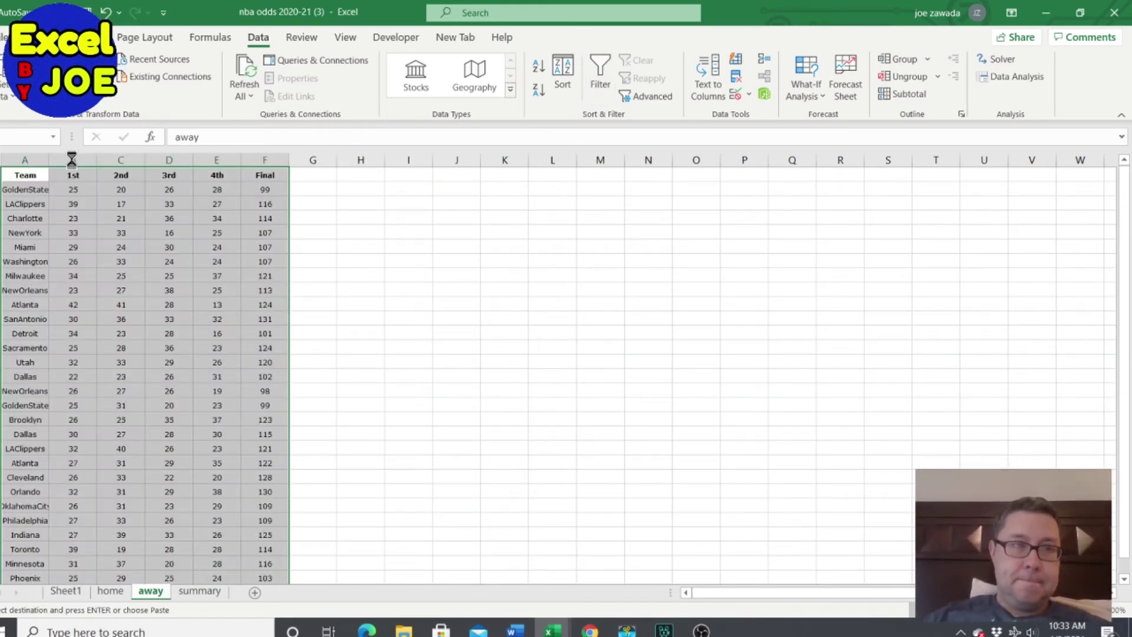
{"action": "left_click_drag", "start_coordinate": [72, 159], "coordinate": [218, 160]}
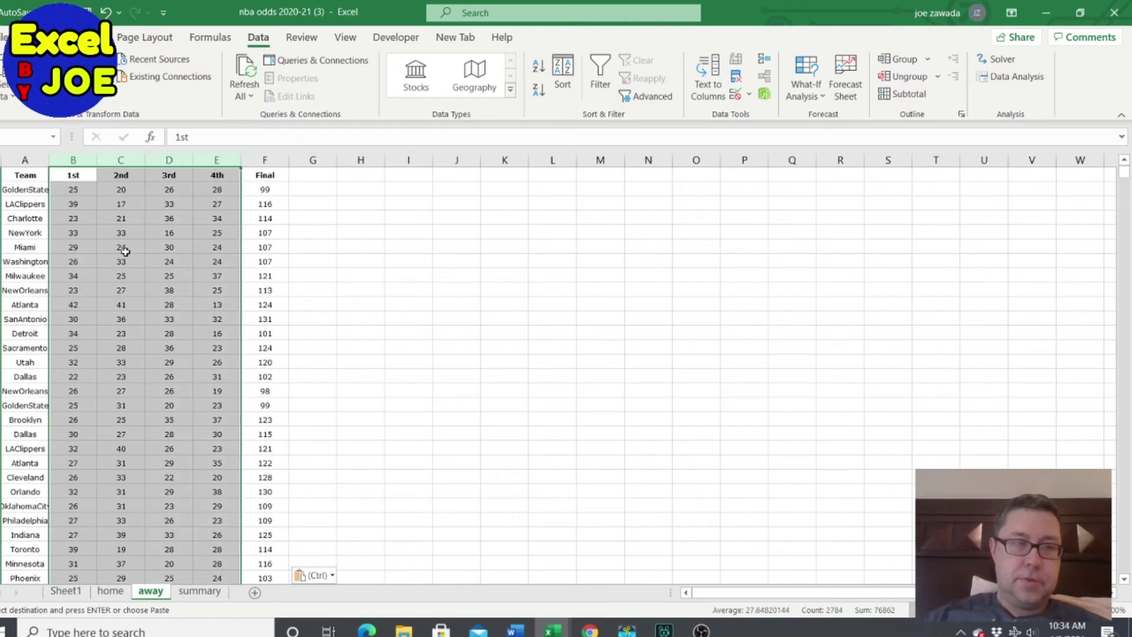
{"action": "right_click", "coordinate": [125, 252]}
{"action": "left_click", "coordinate": [182, 399]}
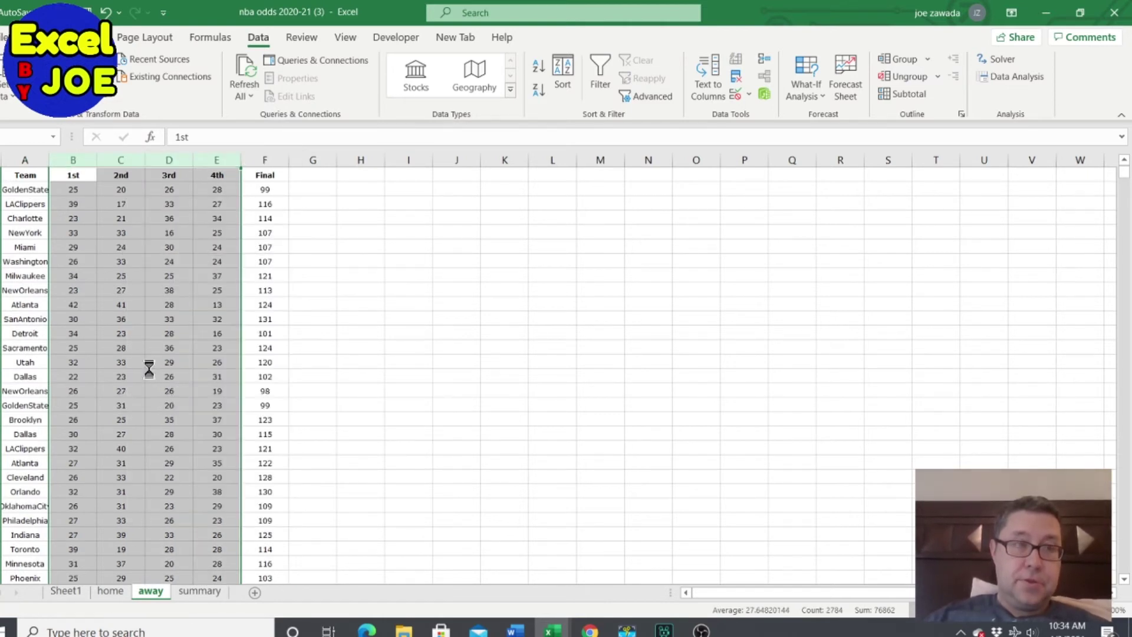
{"action": "left_click", "coordinate": [35, 203]}
{"action": "double_click", "coordinate": [49, 160]}
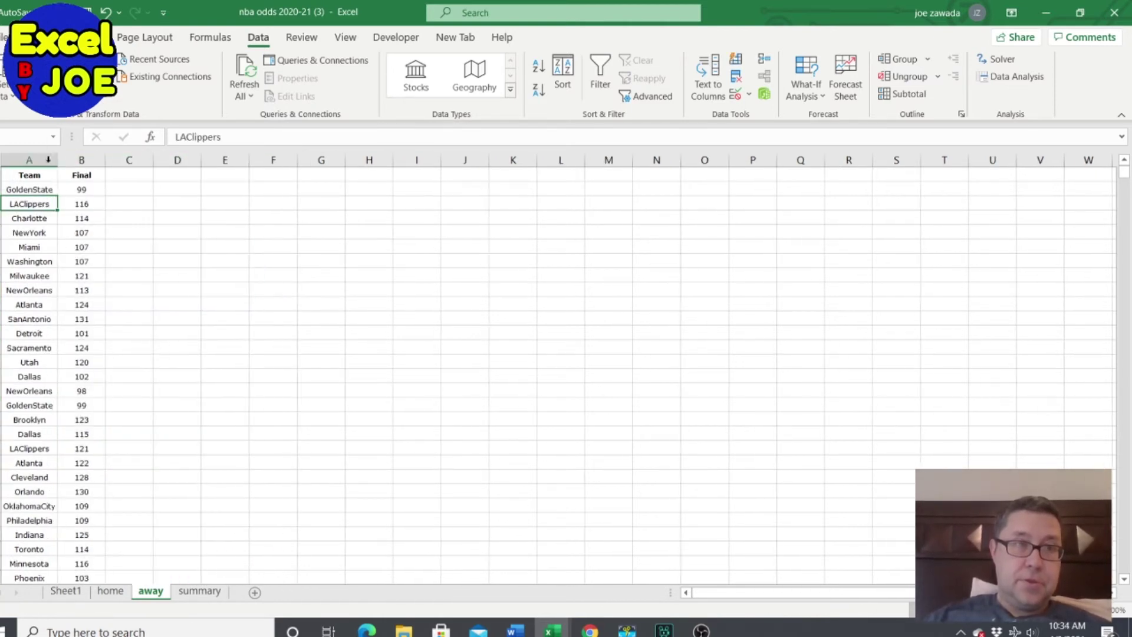
- Spot-check final scores: Washington 107, Sacramento 124, Miami 107, Brooklyn 123
{"action": "left_click", "coordinate": [71, 263]}
{"action": "left_click", "coordinate": [78, 345]}
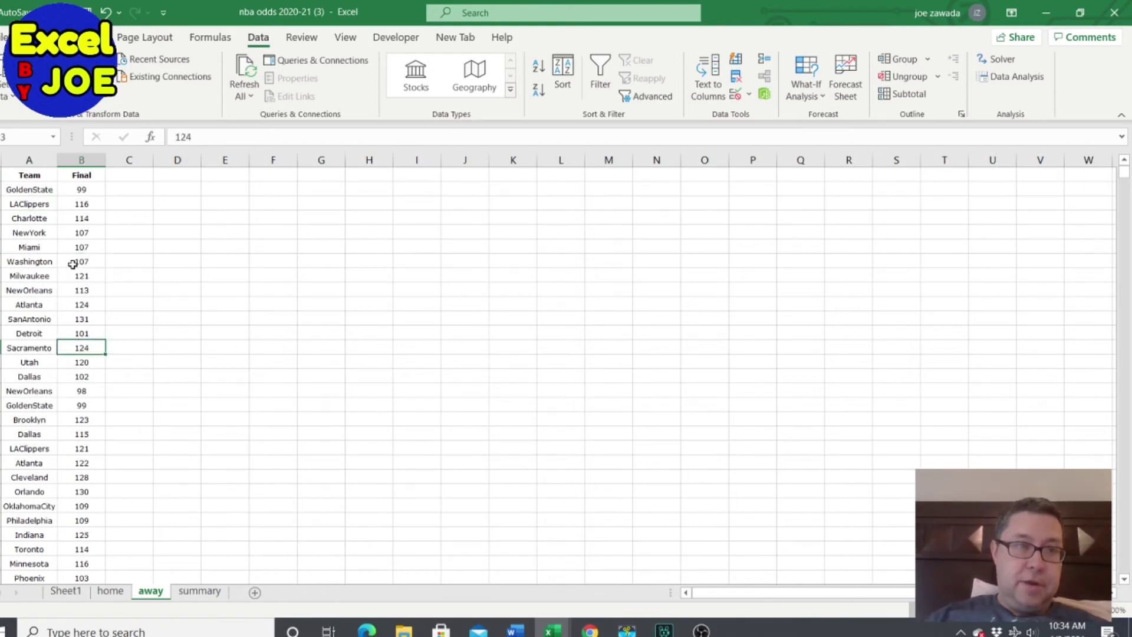
{"action": "left_click", "coordinate": [69, 245]}
{"action": "left_click", "coordinate": [41, 261]}
{"action": "left_click", "coordinate": [65, 262]}
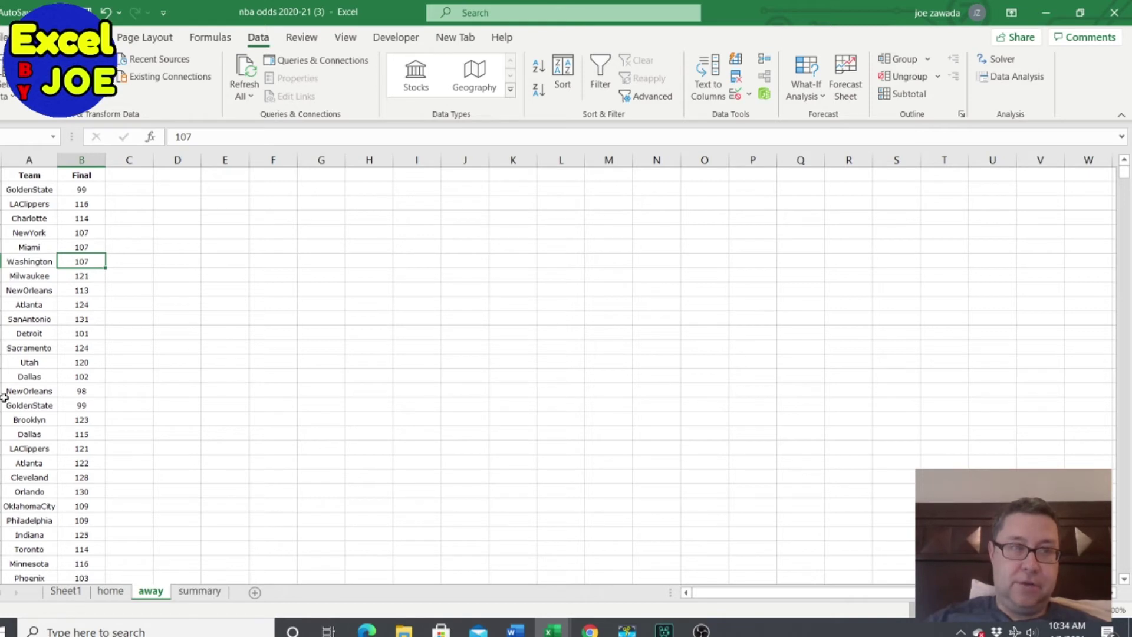
{"action": "left_click", "coordinate": [59, 418]}
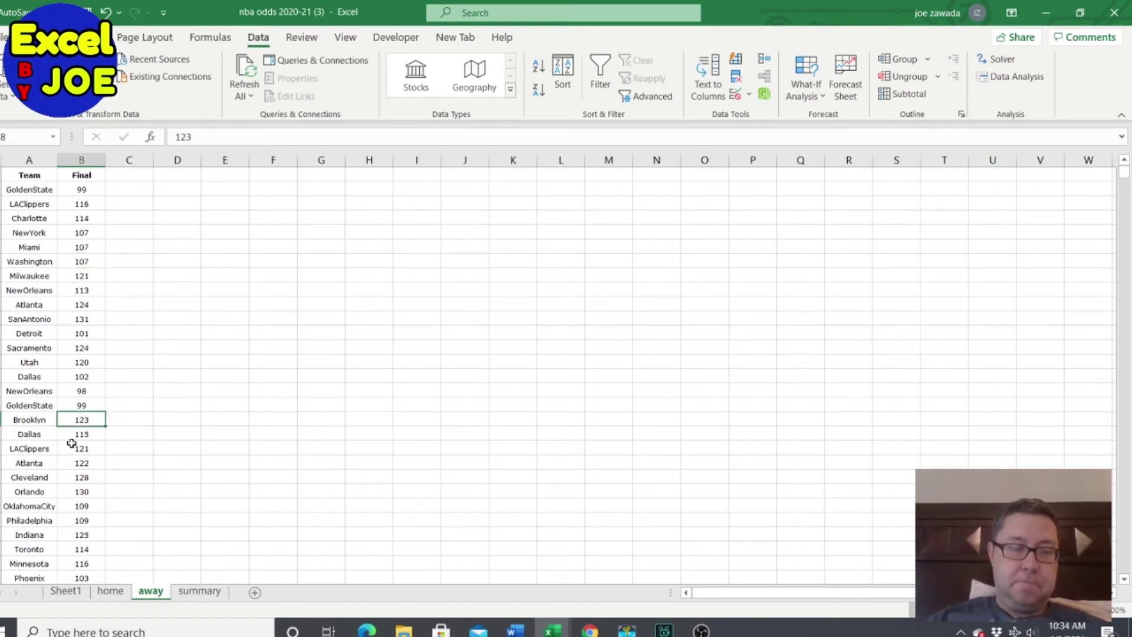
{"action": "left_click", "coordinate": [210, 592]}
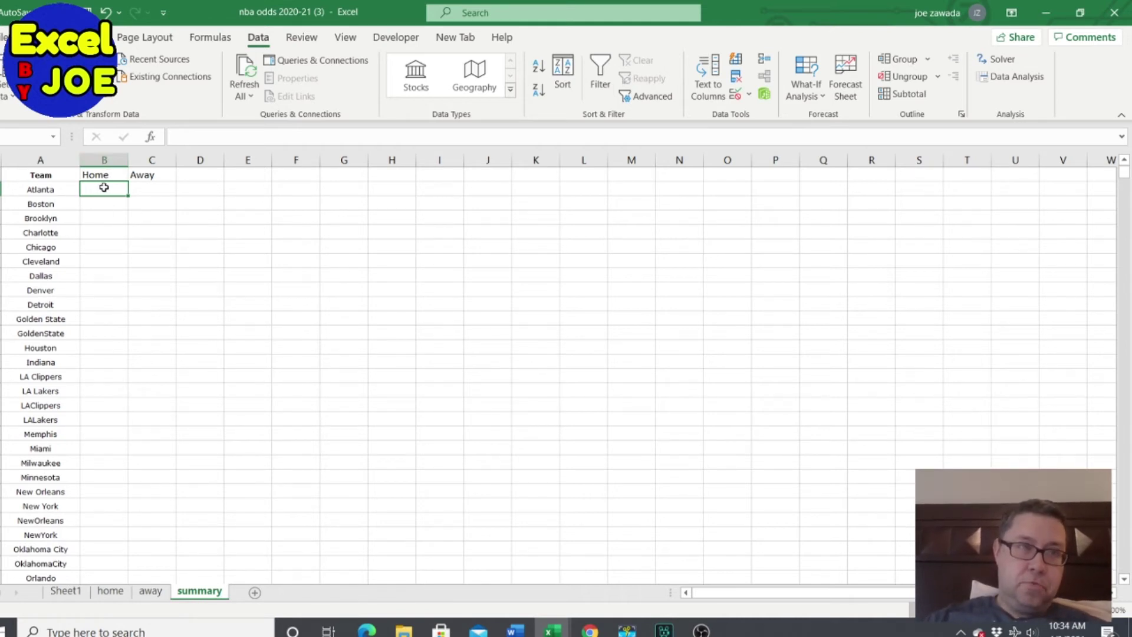
- Enter =STDEV.P(IF(home!A:A=summary!A2,home!B:B)) in B2 as an array formula, giving 12.36285
{"action": "type", "text": "=std"}
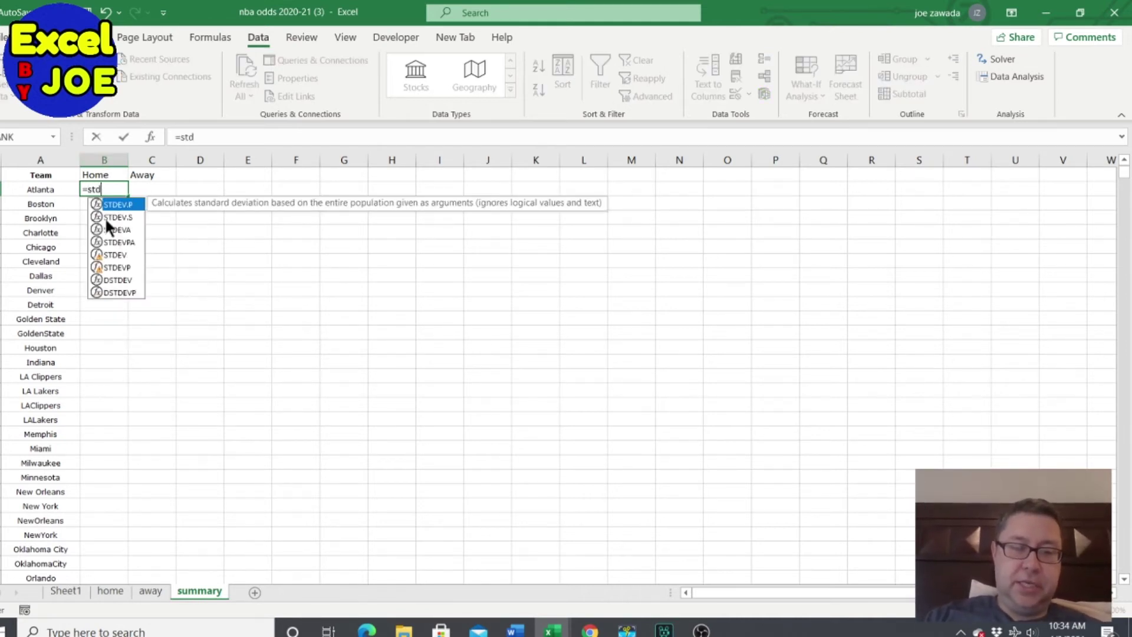
{"action": "type", "text": "ev.p"}
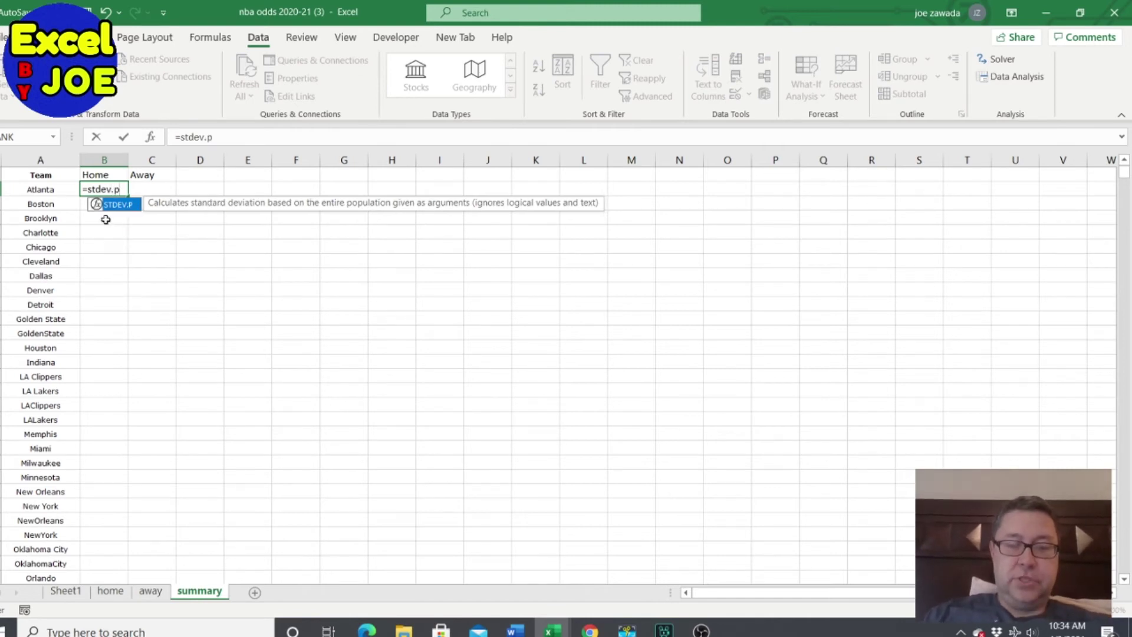
{"action": "type", "text": "("}
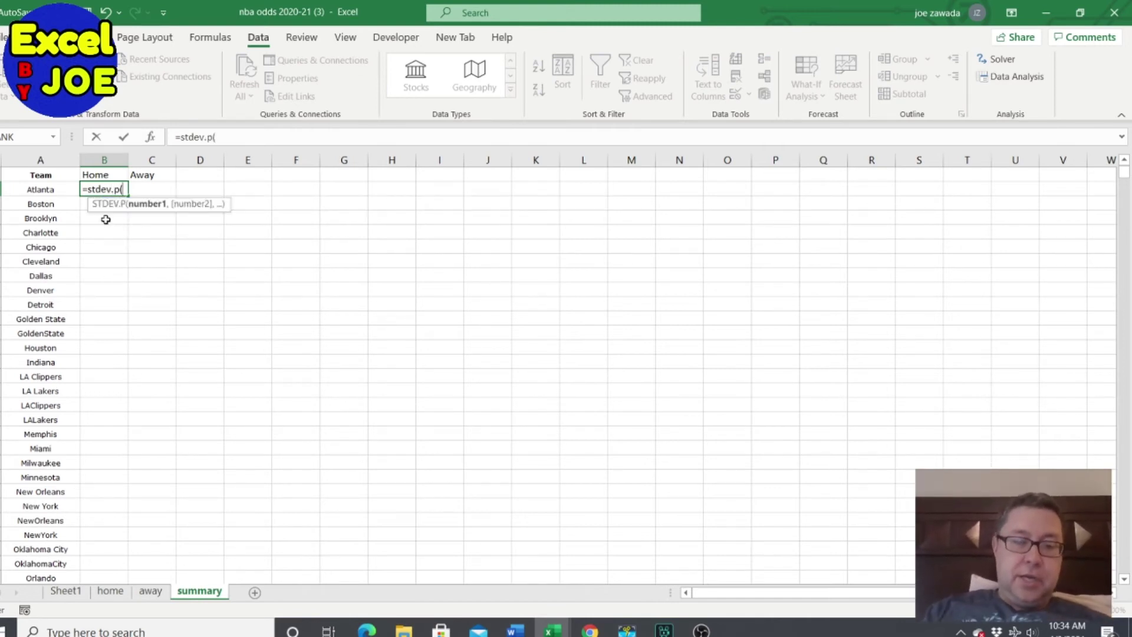
{"action": "type", "text": "if("}
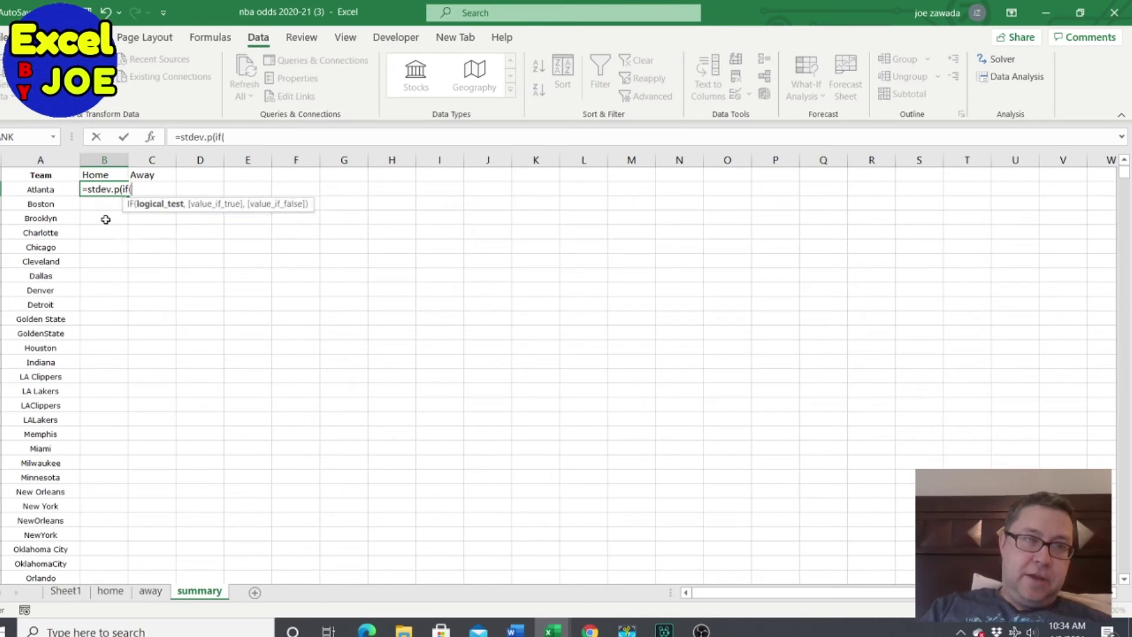
{"action": "left_click", "coordinate": [110, 590]}
{"action": "left_click", "coordinate": [30, 158]}
{"action": "type", "text": "="}
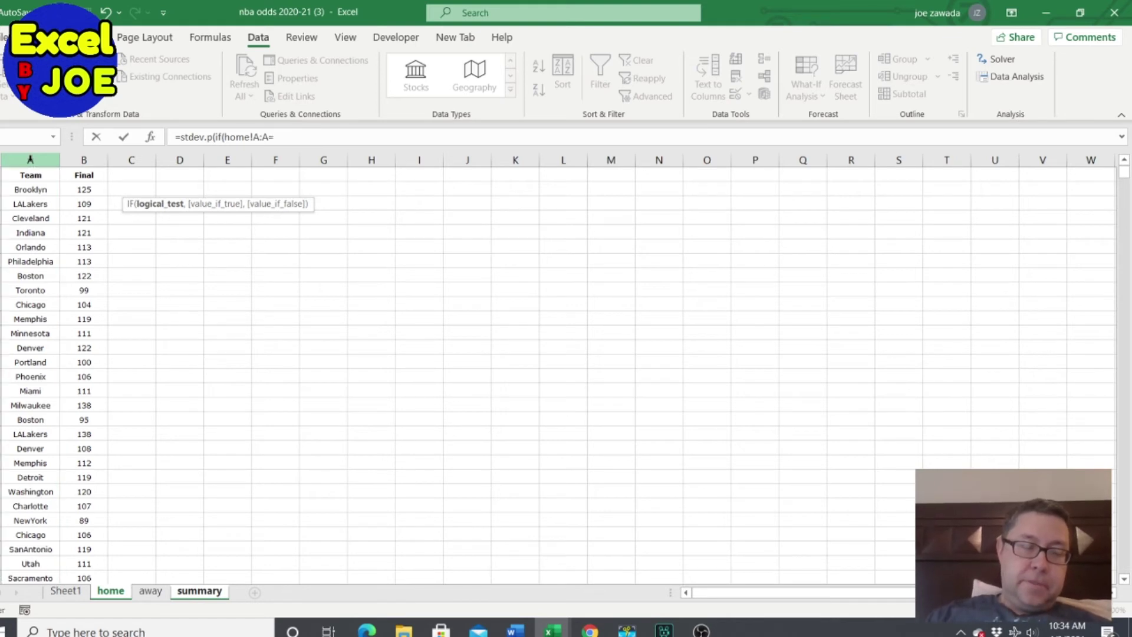
{"action": "left_click", "coordinate": [200, 593]}
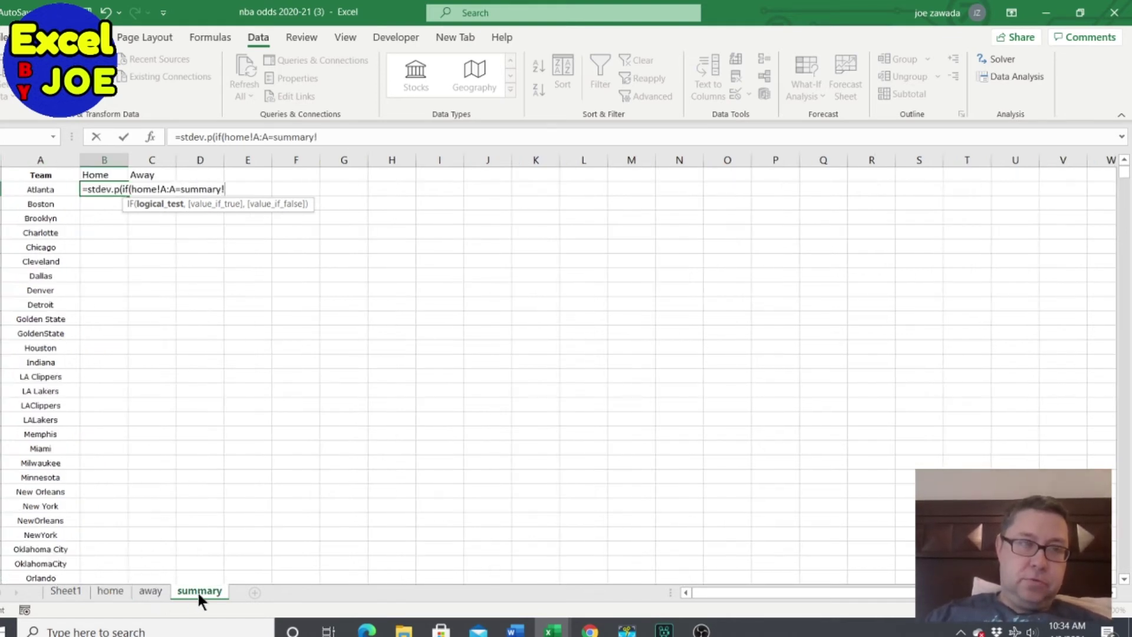
{"action": "left_click", "coordinate": [41, 189]}
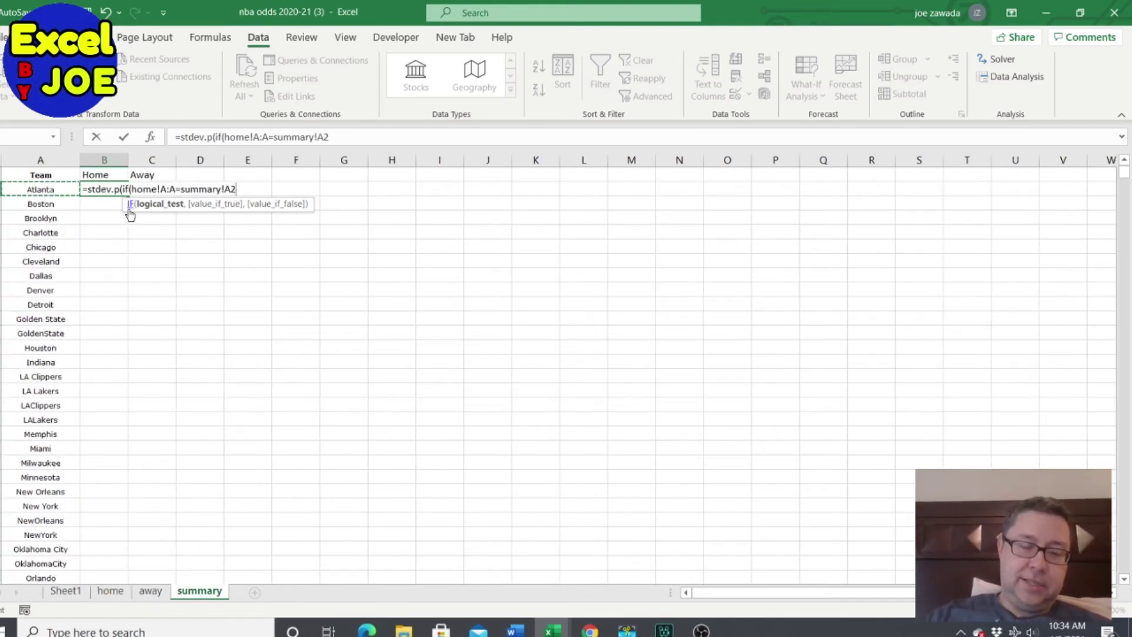
{"action": "type", "text": ","}
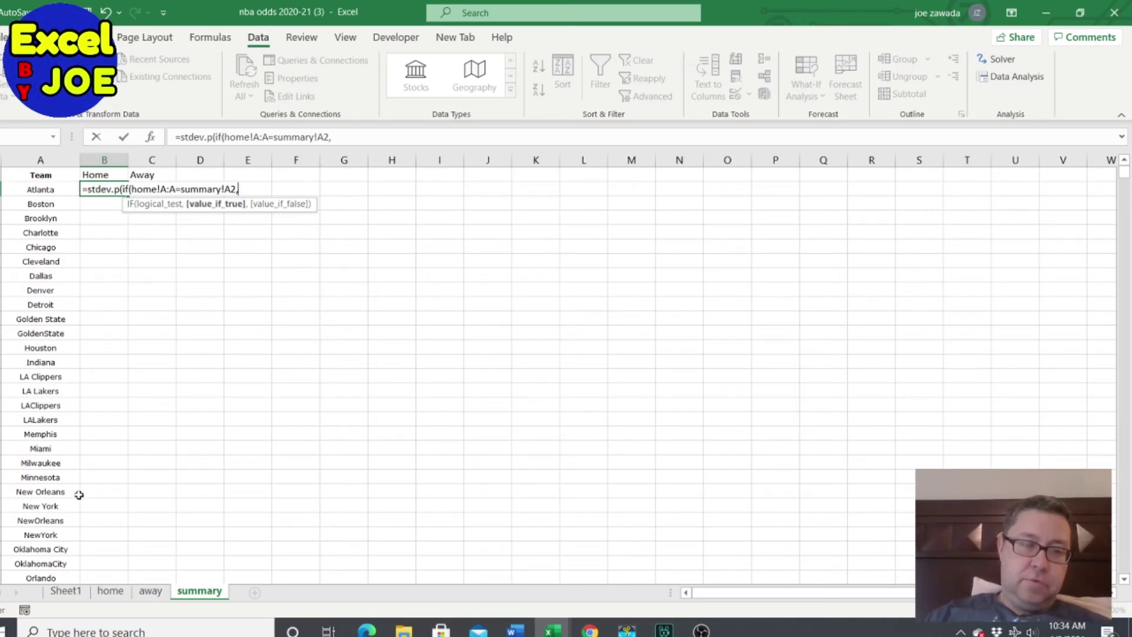
{"action": "left_click", "coordinate": [110, 591]}
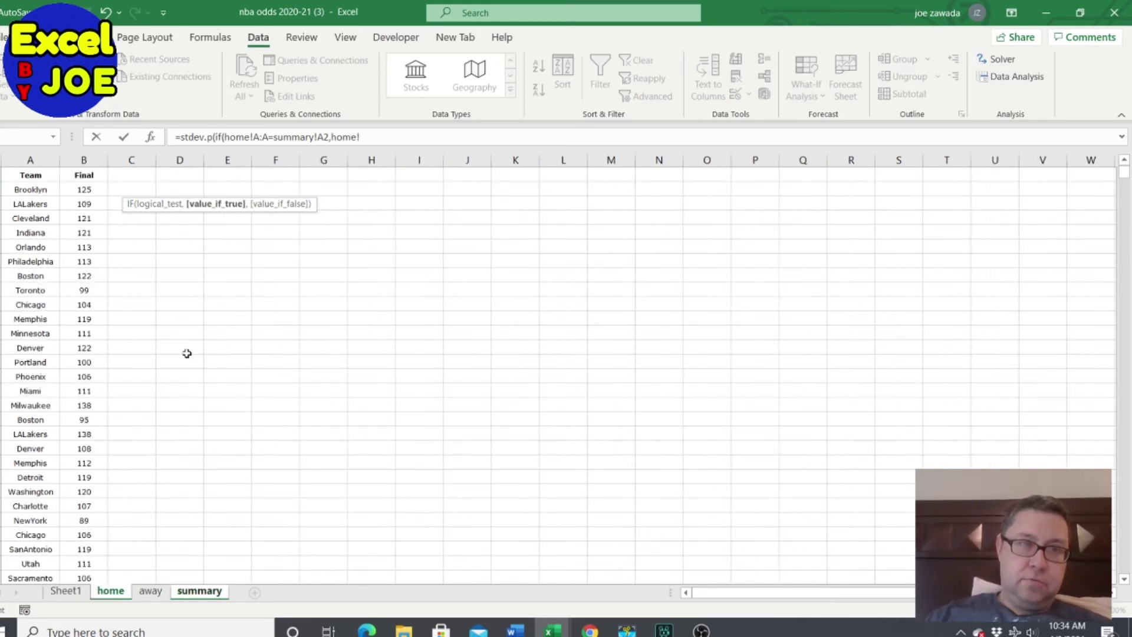
{"action": "left_click", "coordinate": [85, 159]}
{"action": "type", "text": "))"}
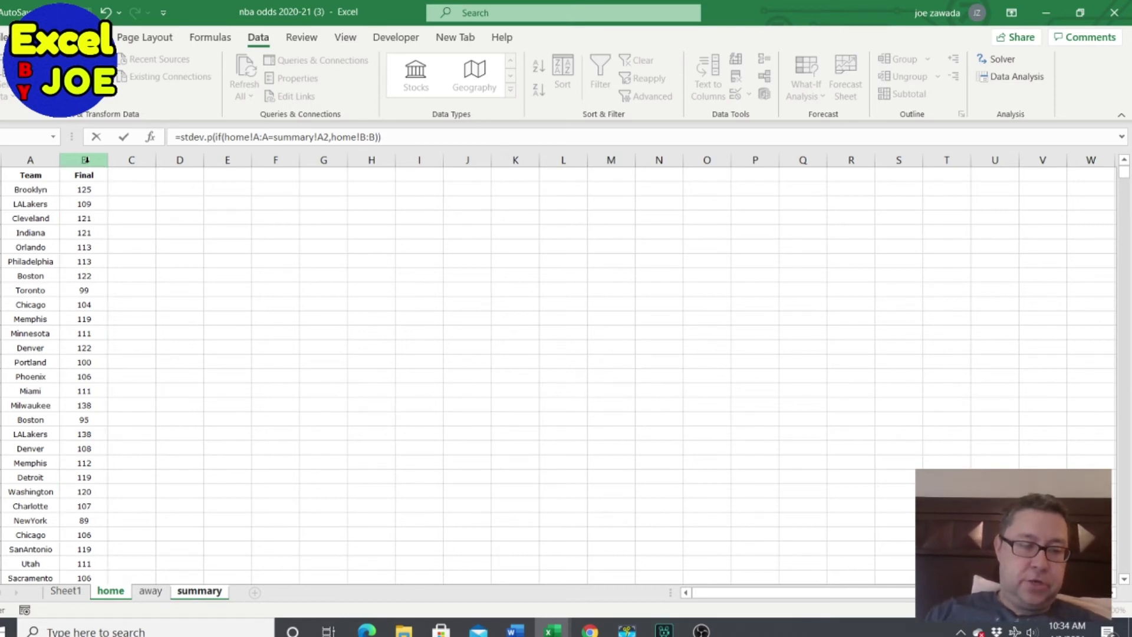
{"action": "key", "text": "ctrl+shift+Return"}
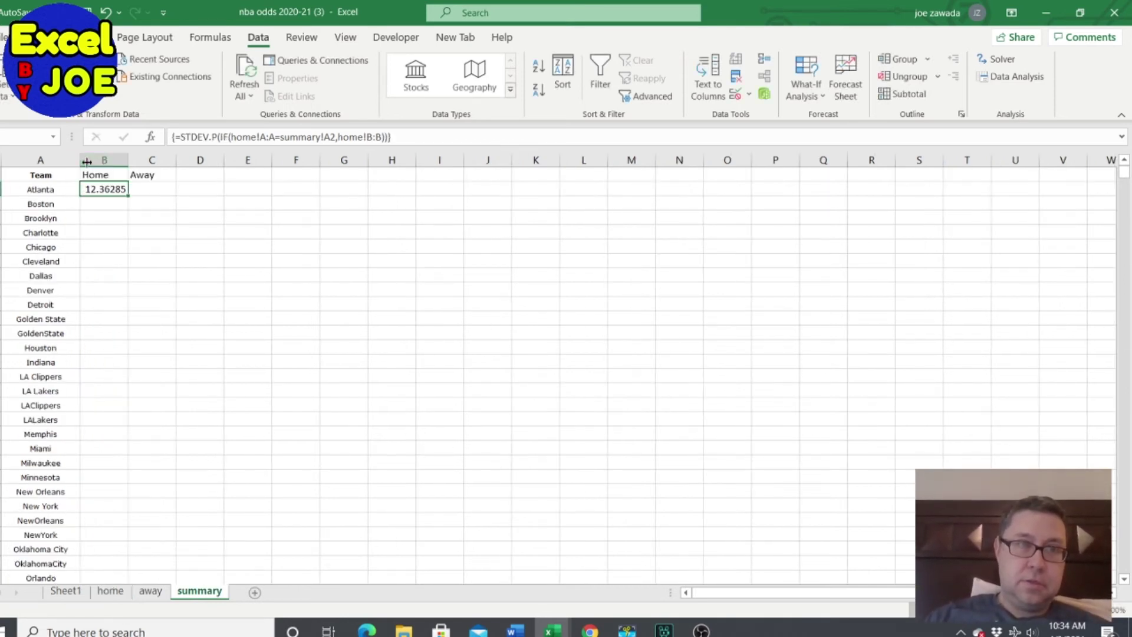
{"action": "left_click", "coordinate": [96, 243]}
- Fill Atlanta's home STDEV formula from B2 down for every team and spot-check the results
{"action": "left_click", "coordinate": [112, 190]}
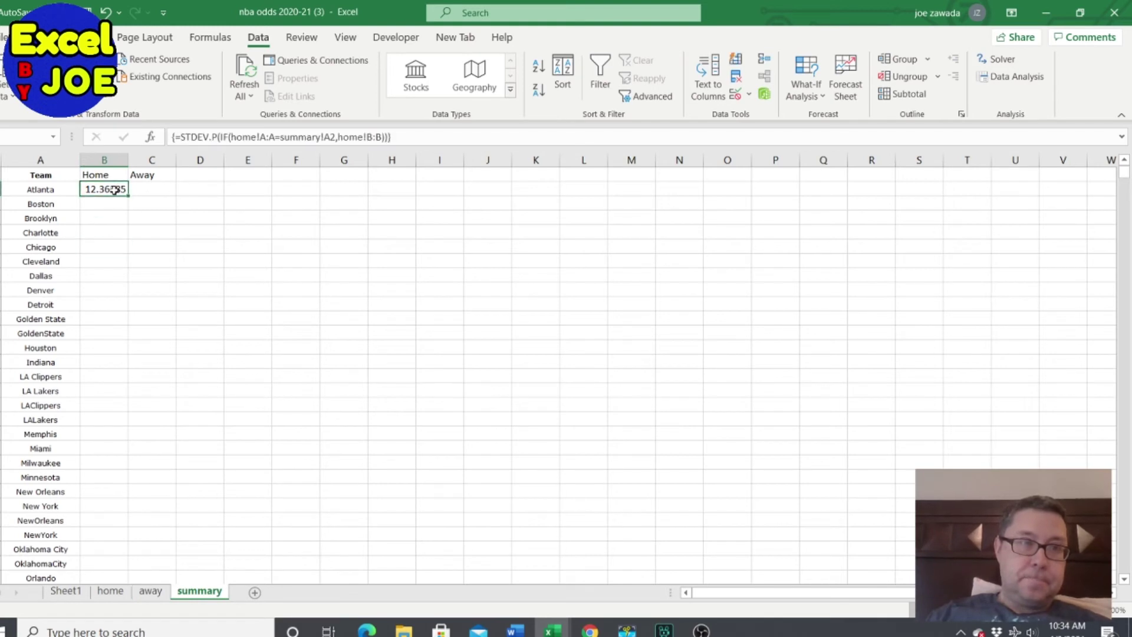
{"action": "left_click_drag", "start_coordinate": [128, 195], "coordinate": [131, 580]}
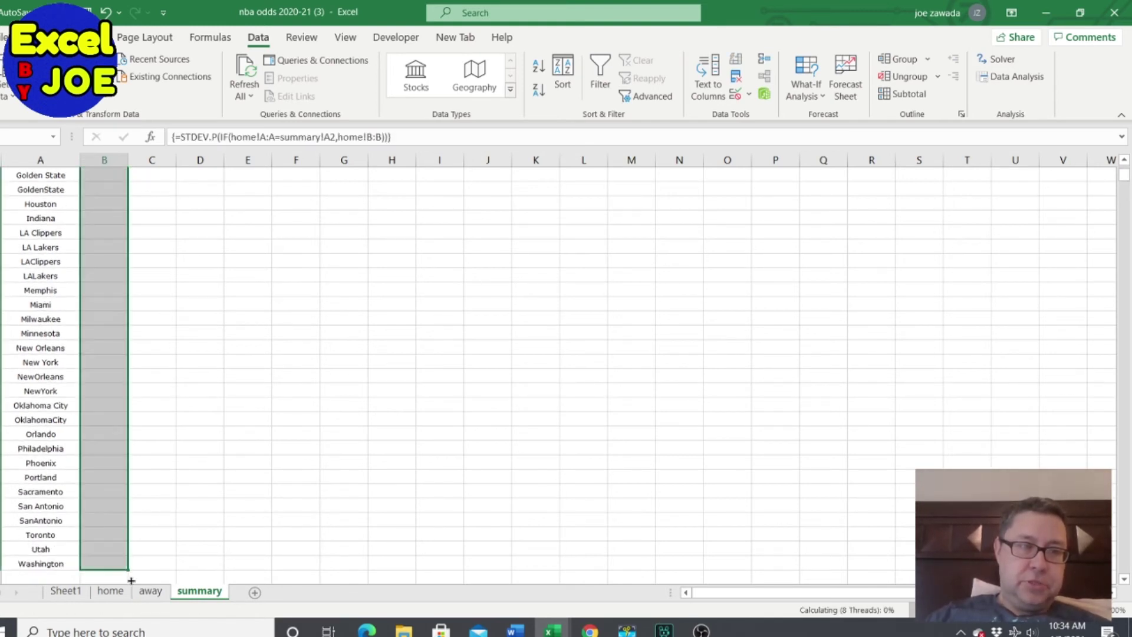
{"action": "left_click", "coordinate": [152, 217]}
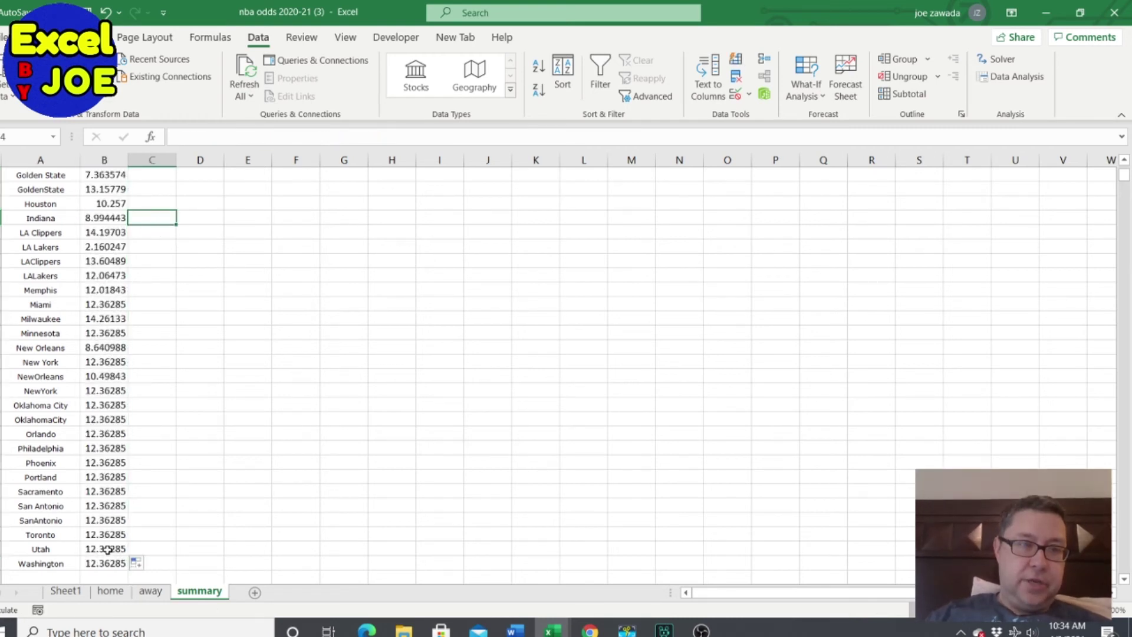
{"action": "left_click", "coordinate": [104, 349]}
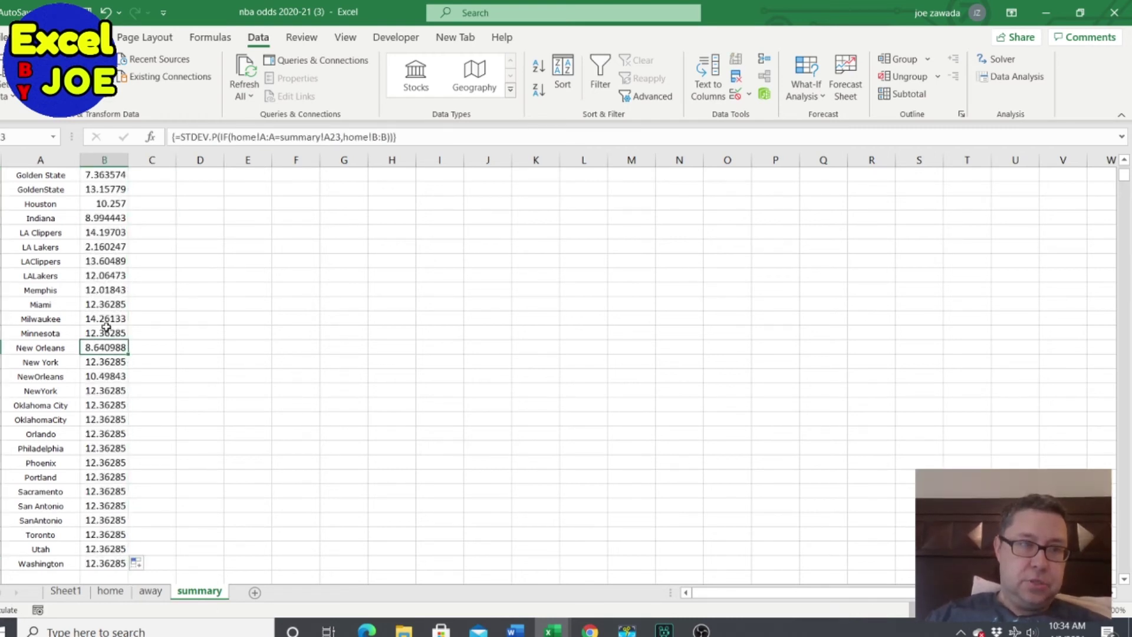
{"action": "left_click", "coordinate": [107, 421]}
{"action": "left_click", "coordinate": [109, 461]}
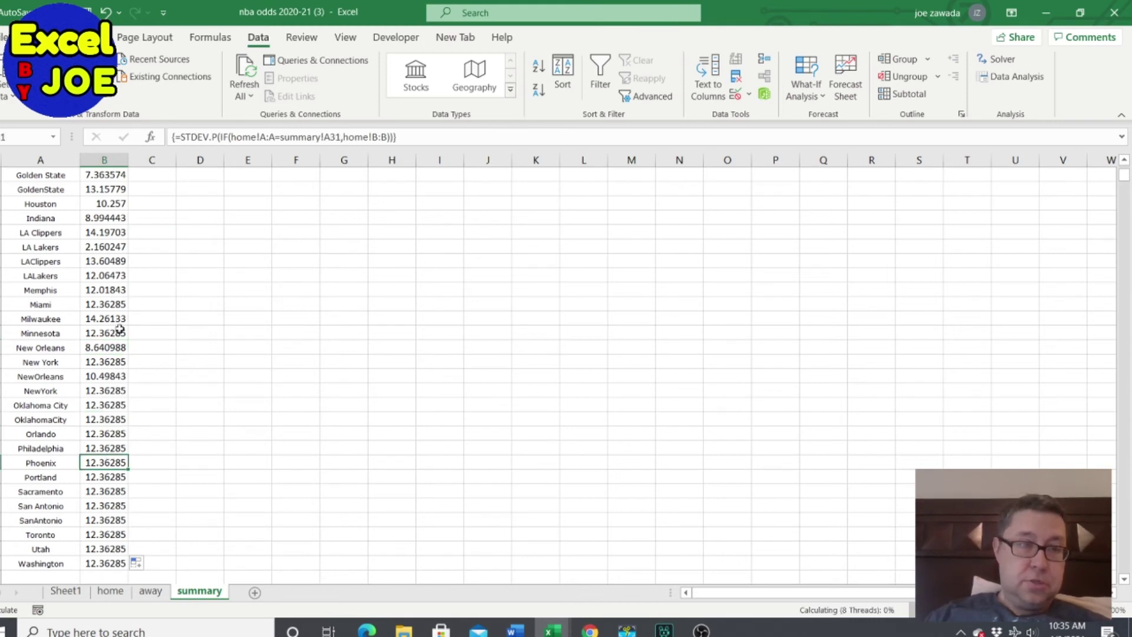
{"action": "left_click", "coordinate": [142, 281]}
{"action": "left_click", "coordinate": [110, 448]}
{"action": "left_click", "coordinate": [111, 491]}
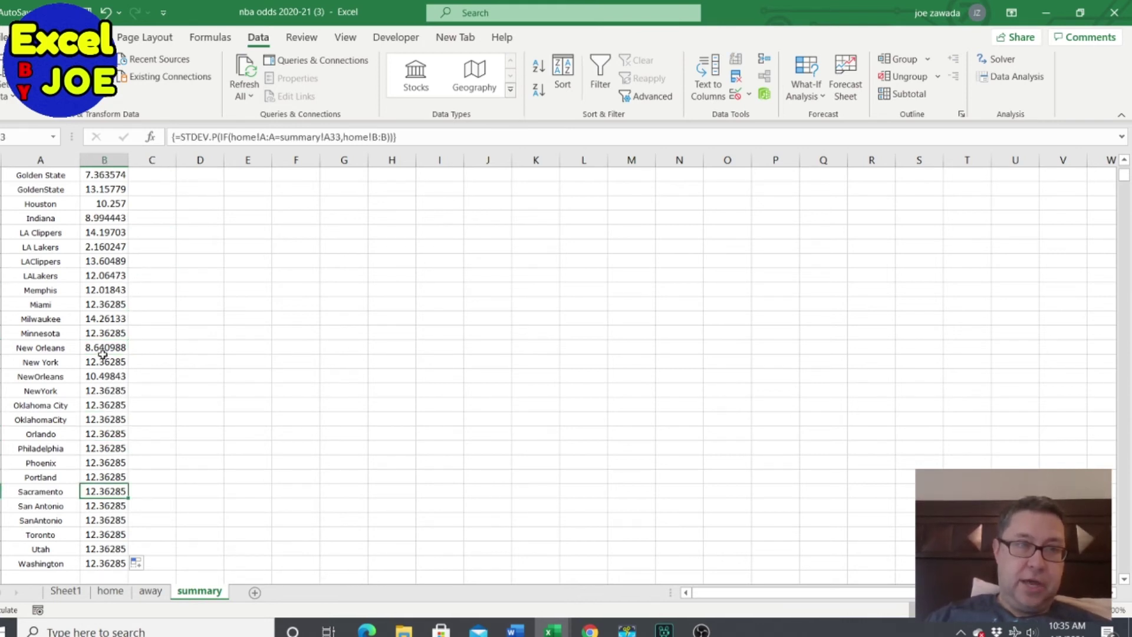
{"action": "left_click", "coordinate": [103, 350]}
{"action": "left_click", "coordinate": [157, 259]}
- Format column B's home standard deviations to one decimal place
{"action": "left_click", "coordinate": [105, 160]}
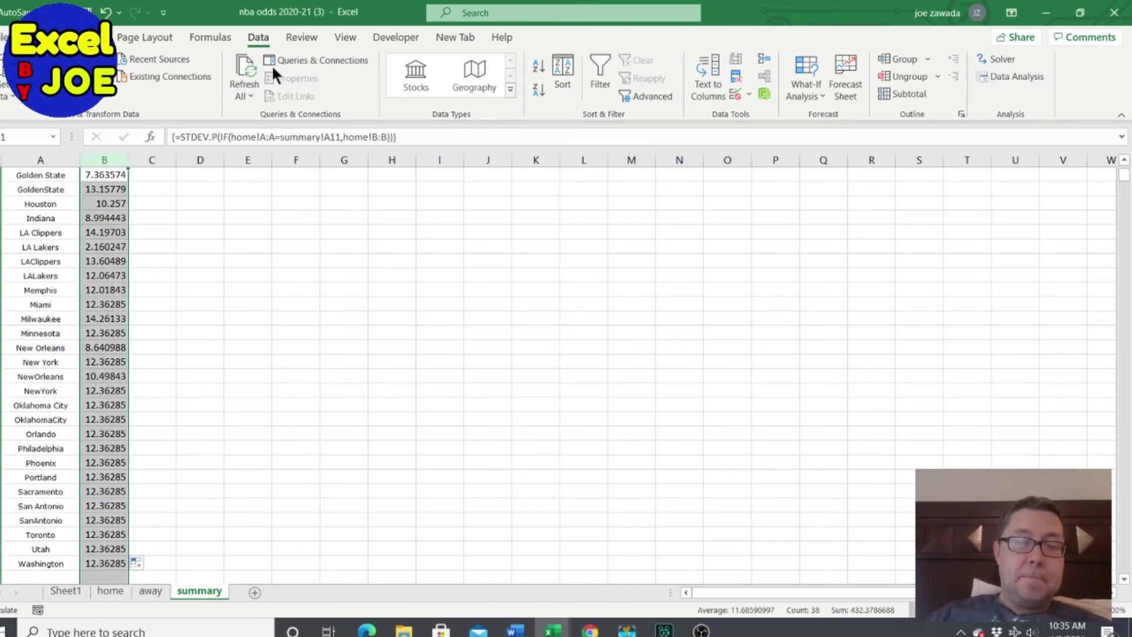
{"action": "scroll", "coordinate": [271, 65], "scroll_direction": "up", "scroll_amount": 4}
{"action": "left_click", "coordinate": [537, 89]}
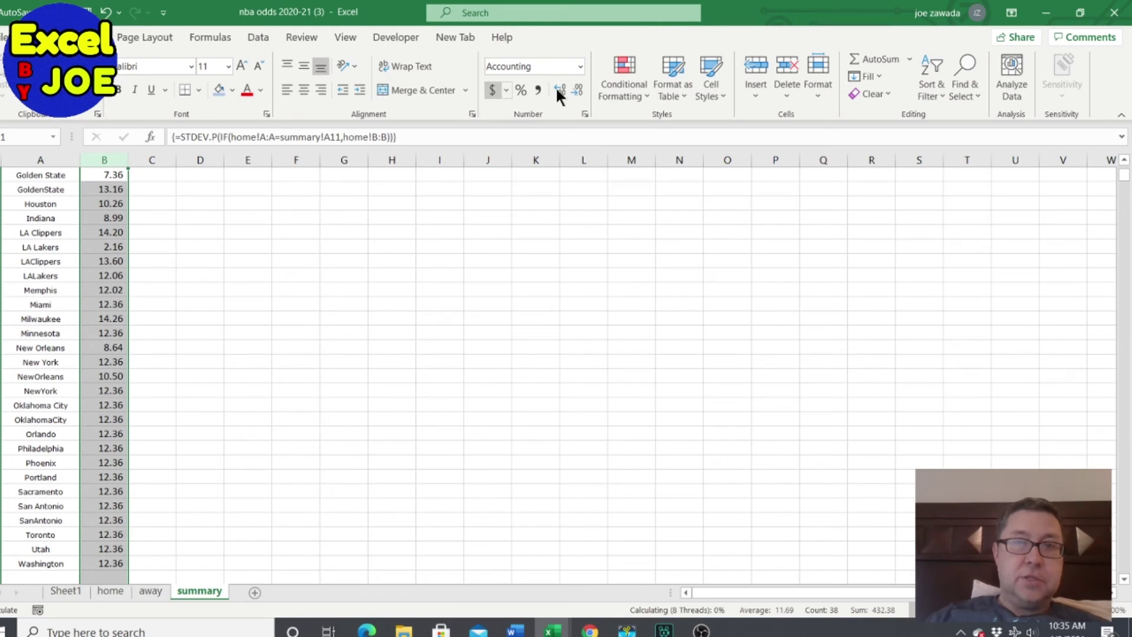
{"action": "left_click", "coordinate": [577, 90]}
{"action": "left_click", "coordinate": [179, 282]}
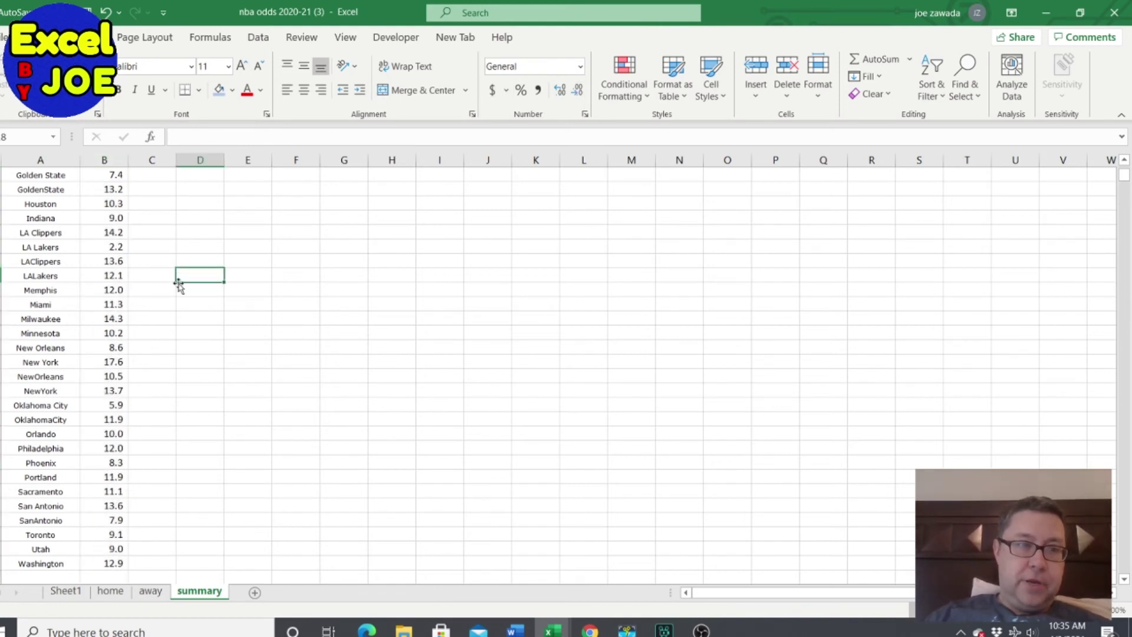
- Inspect a few home formulas, then move to Atlanta's empty away cell C2
{"action": "left_click", "coordinate": [125, 505]}
{"action": "left_click", "coordinate": [113, 376]}
{"action": "key", "text": "Up"}
{"action": "key", "text": "Up"}
{"action": "key", "text": "Up"}
{"action": "key", "text": "Up"}
{"action": "key", "text": "Up"}
{"action": "key", "text": "Up"}
{"action": "key", "text": "Up"}
{"action": "key", "text": "Up"}
{"action": "key", "text": "Up"}
{"action": "key", "text": "Up"}
{"action": "key", "text": "Up"}
{"action": "key", "text": "Up"}
{"action": "key", "text": "Up"}
{"action": "key", "text": "Up"}
{"action": "key", "text": "Up"}
{"action": "key", "text": "Up"}
{"action": "key", "text": "Up"}
{"action": "key", "text": "Up"}
{"action": "key", "text": "Up"}
{"action": "key", "text": "Up"}
{"action": "key", "text": "Up"}
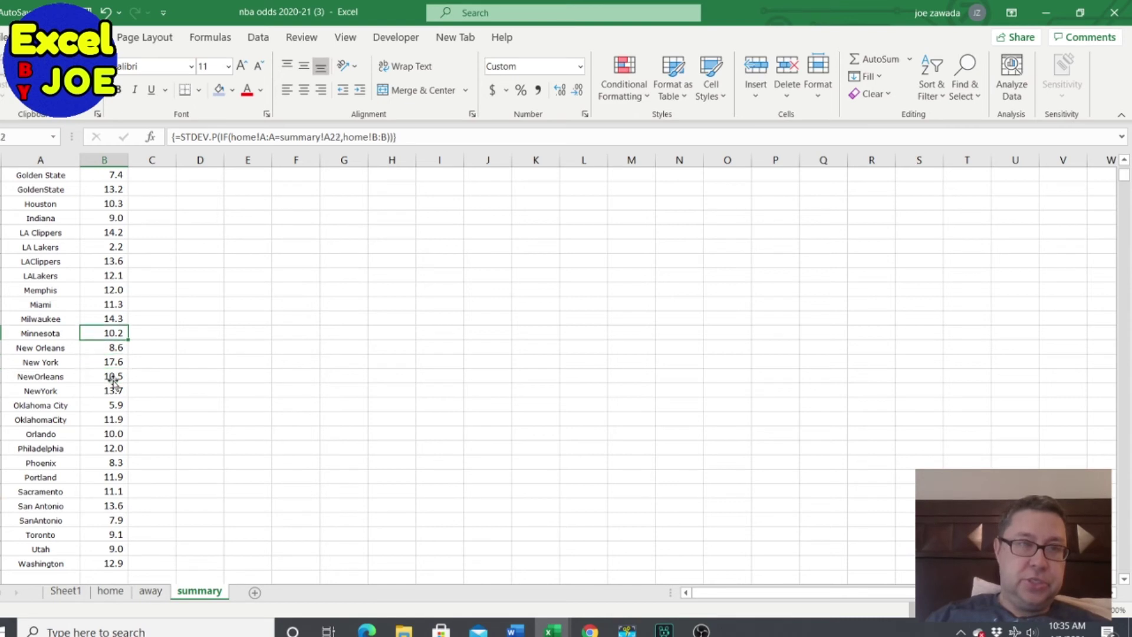
{"action": "key", "text": "Down"}
{"action": "key", "text": "Right"}
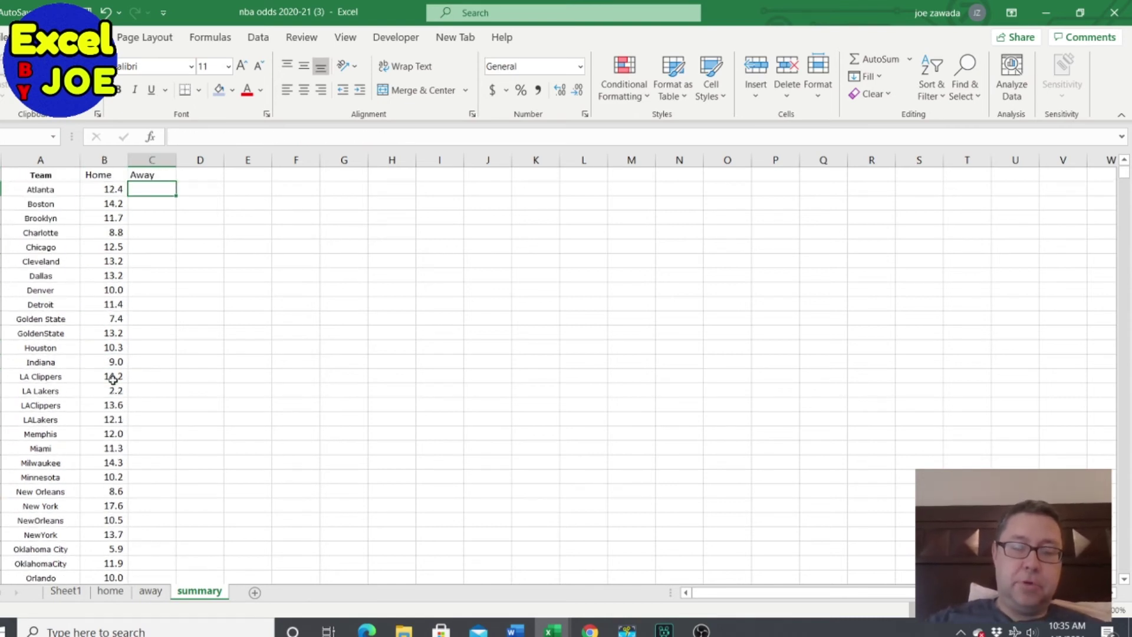
- Enter =STDEV.P(IF(away!A:A=summary!A2,away!B:B)) in C2 as an array formula, giving 10.23
{"action": "type", "text": "=s"}
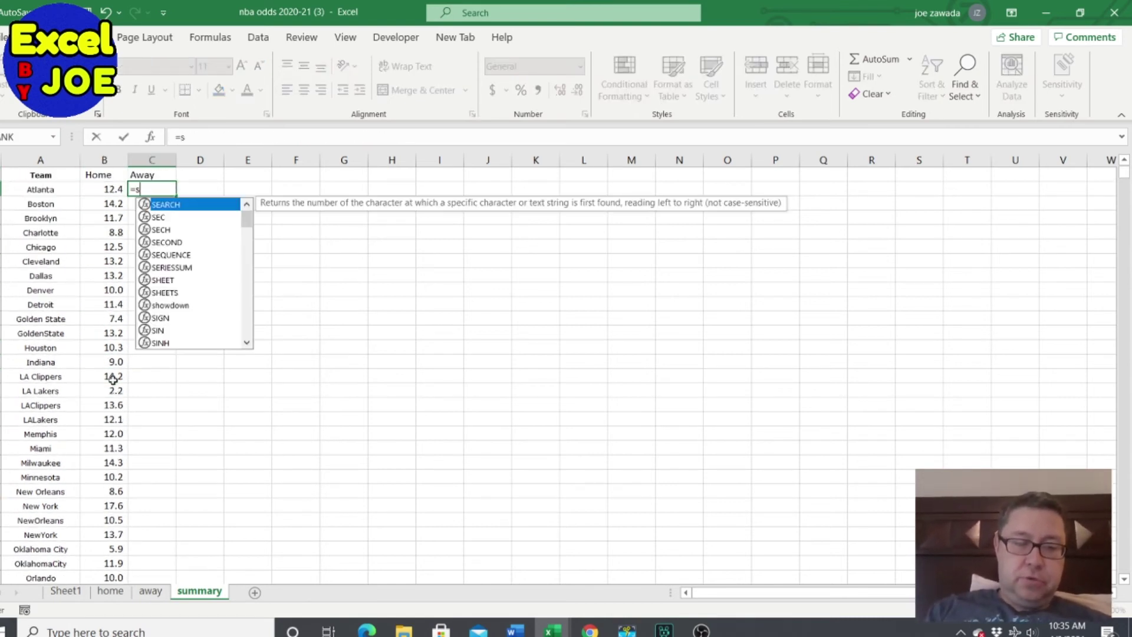
{"action": "type", "text": "tdev.p("}
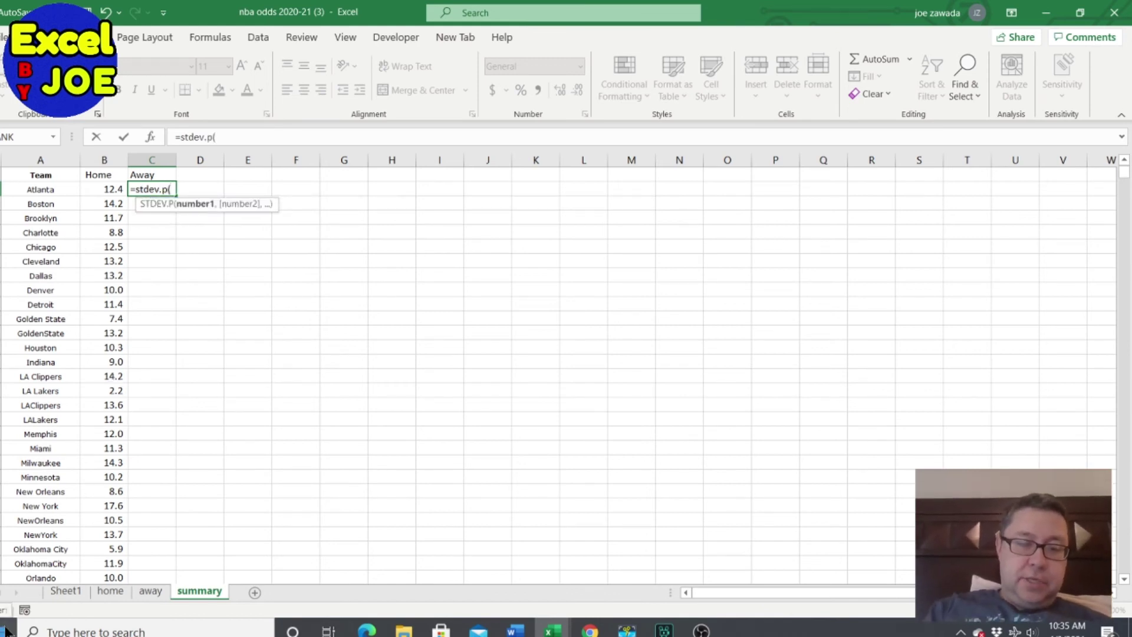
{"action": "type", "text": "if("}
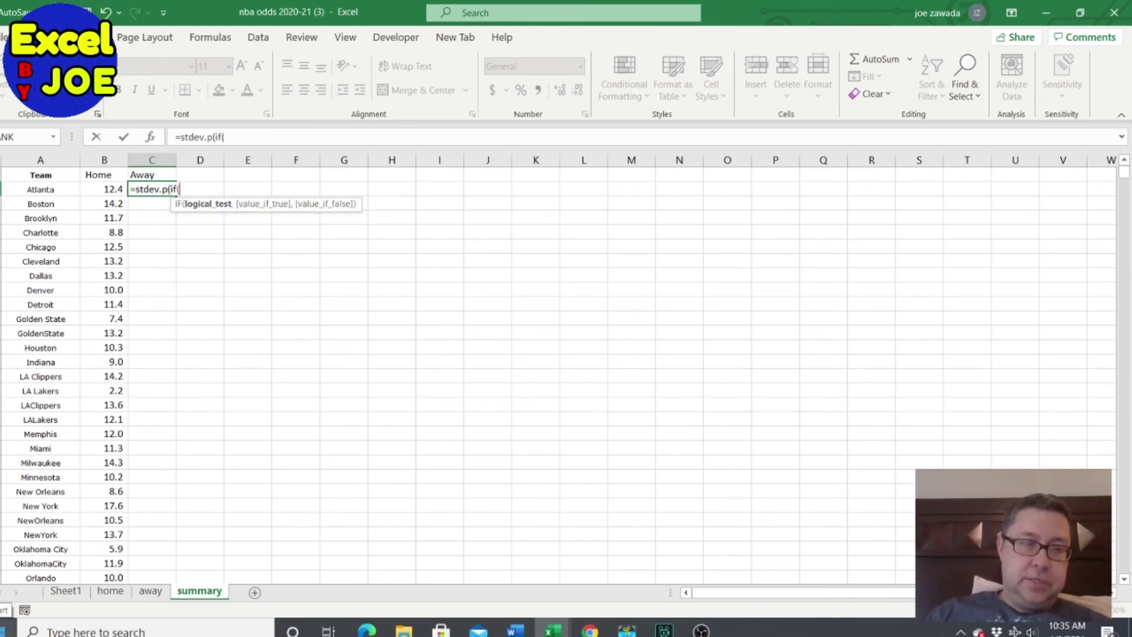
{"action": "left_click", "coordinate": [150, 591]}
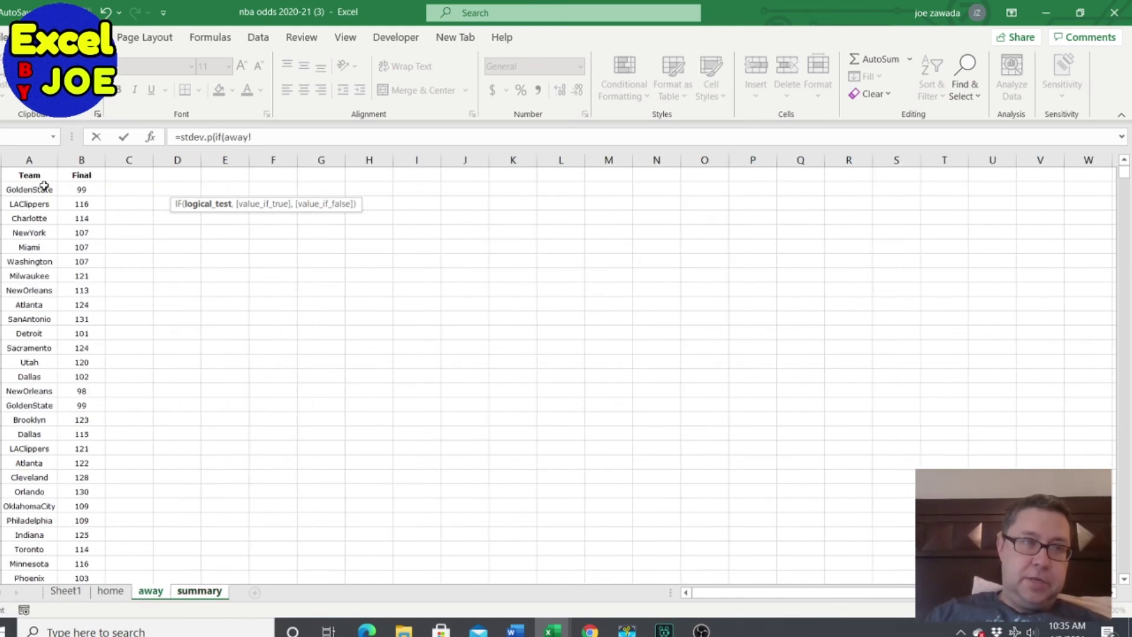
{"action": "left_click", "coordinate": [34, 160]}
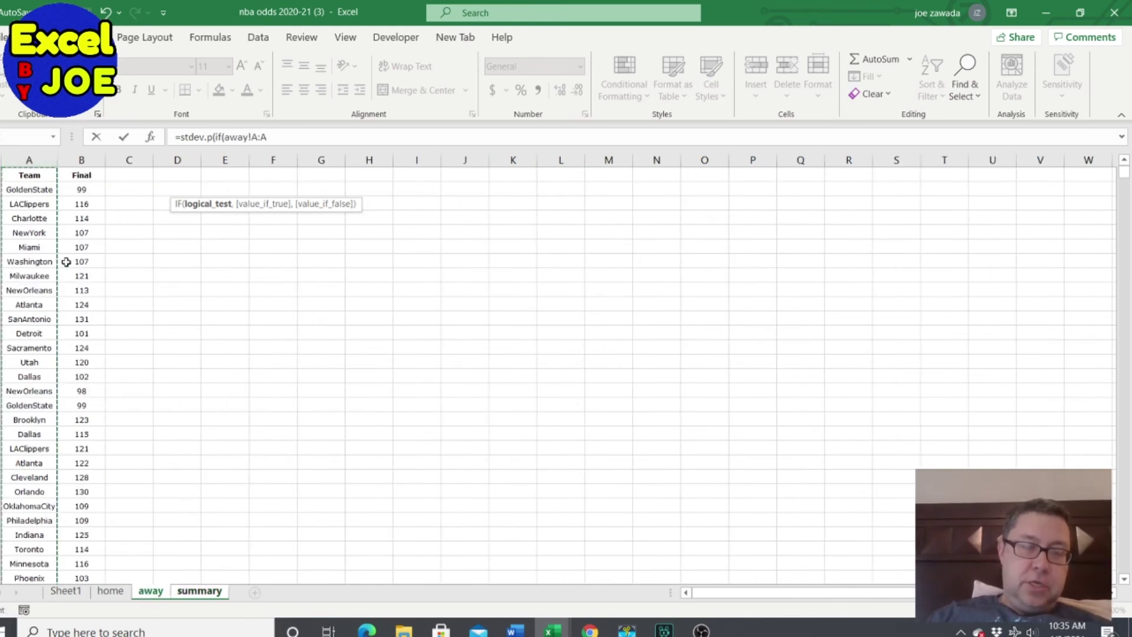
{"action": "type", "text": "="}
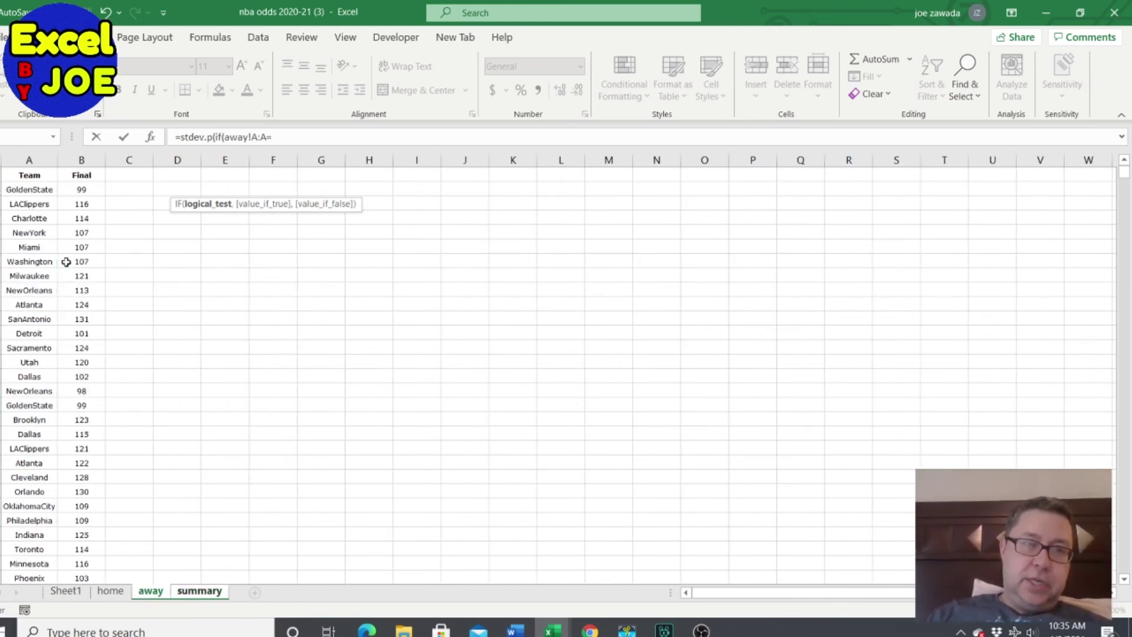
{"action": "left_click", "coordinate": [199, 591]}
{"action": "left_click", "coordinate": [38, 189]}
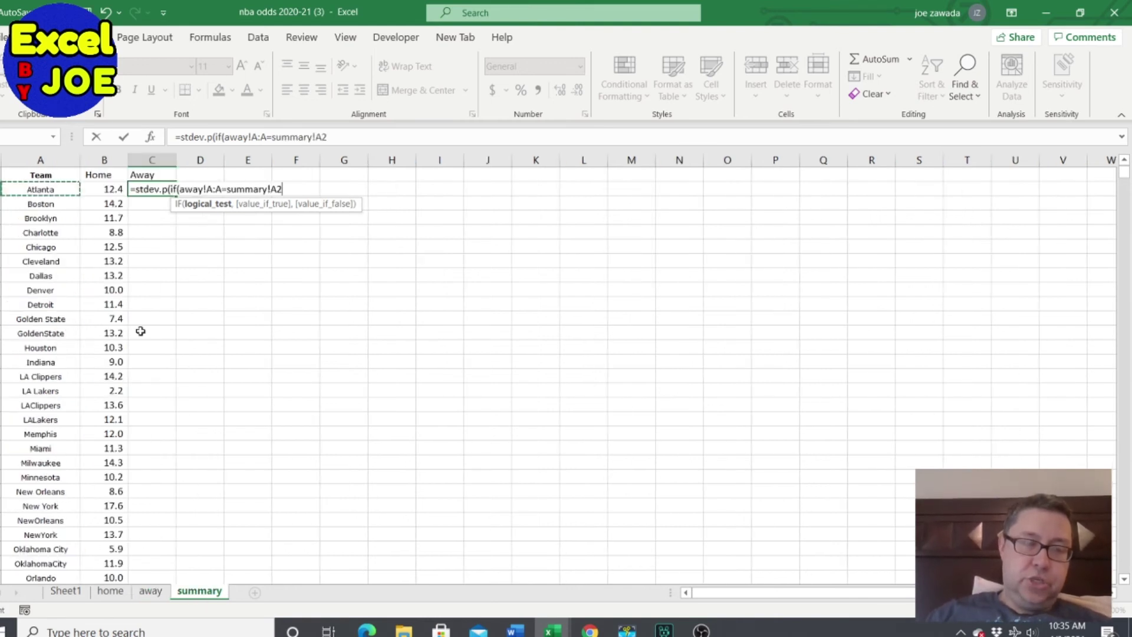
{"action": "type", "text": ","}
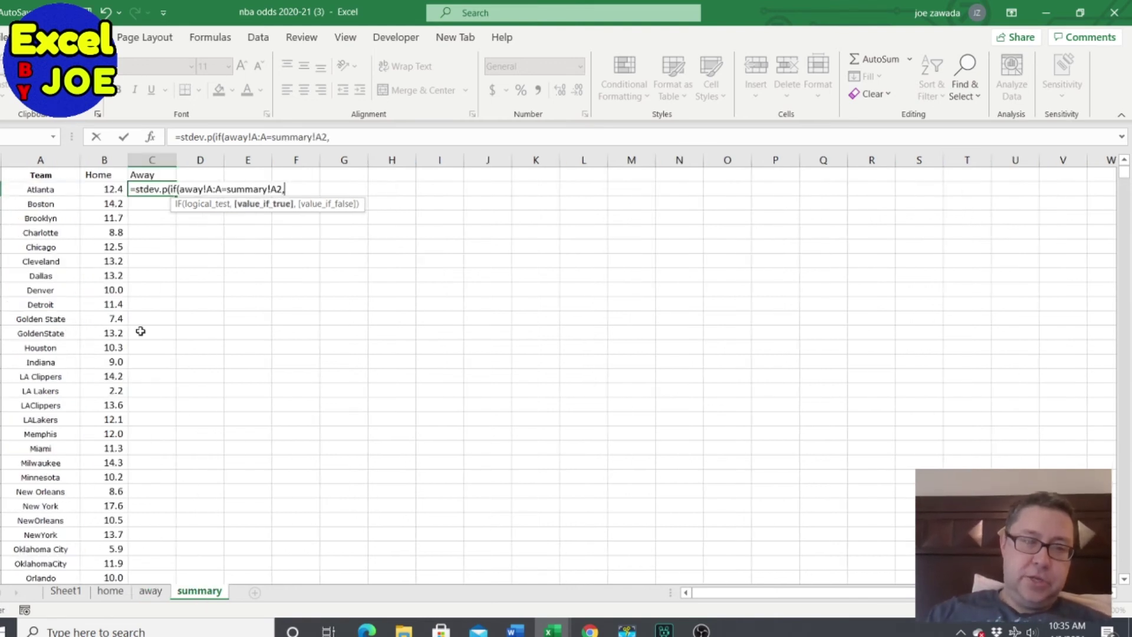
{"action": "left_click", "coordinate": [152, 591]}
{"action": "left_click", "coordinate": [88, 161]}
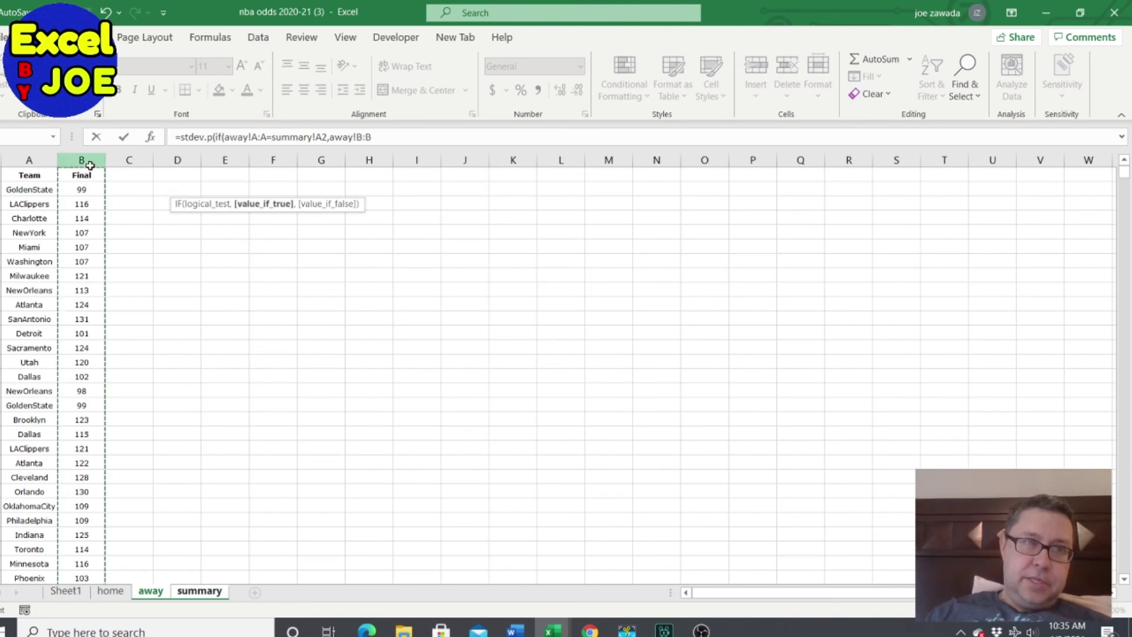
{"action": "type", "text": "))"}
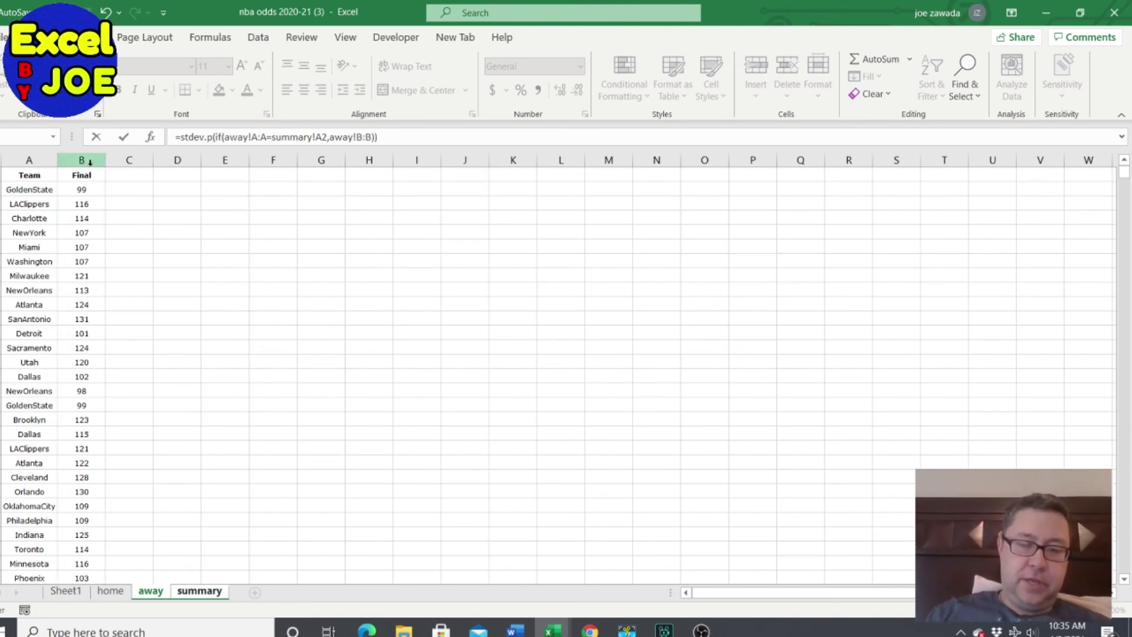
{"action": "key", "text": "ctrl+shift+Return"}
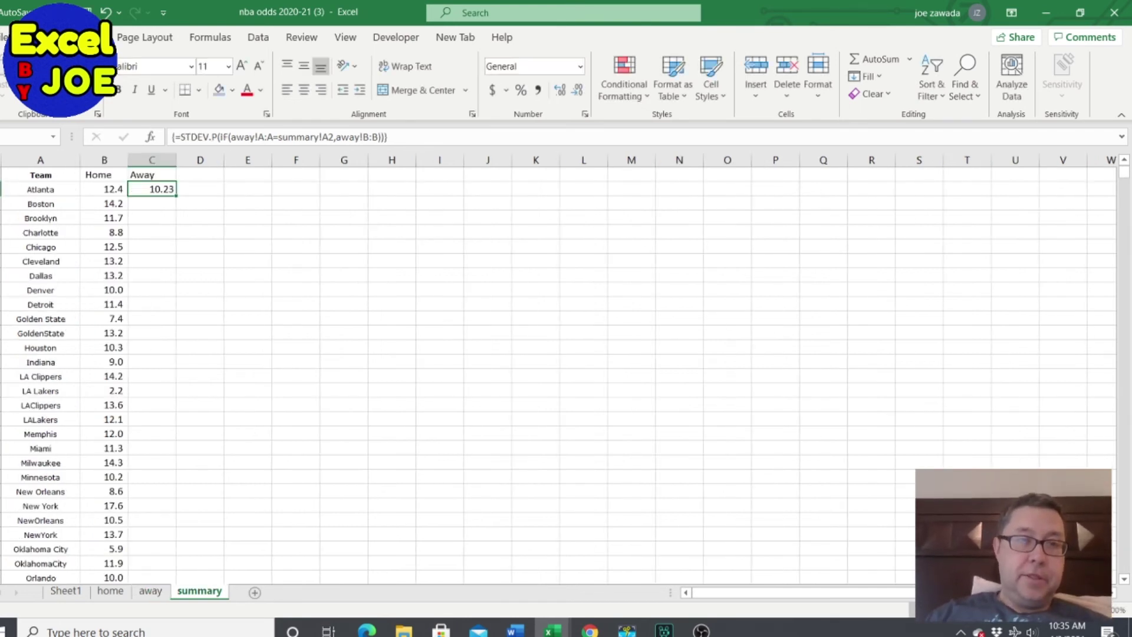
- Copy the away formula down column C and format it with Comma Style at one decimal
{"action": "double_click", "coordinate": [176, 197]}
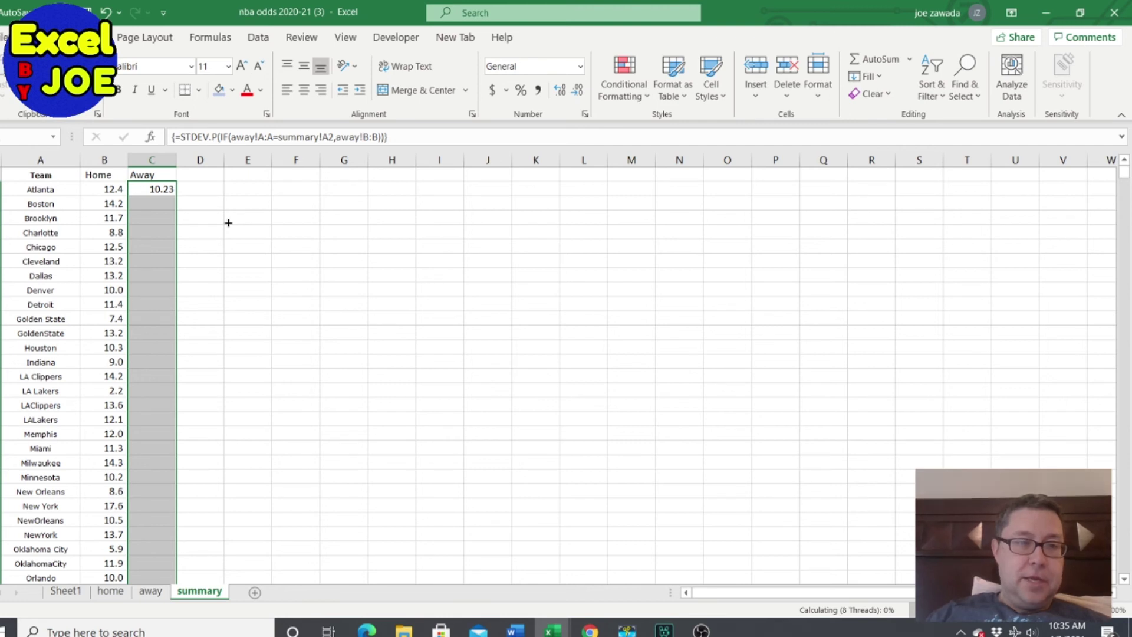
{"action": "left_click", "coordinate": [538, 90]}
{"action": "left_click", "coordinate": [581, 89]}
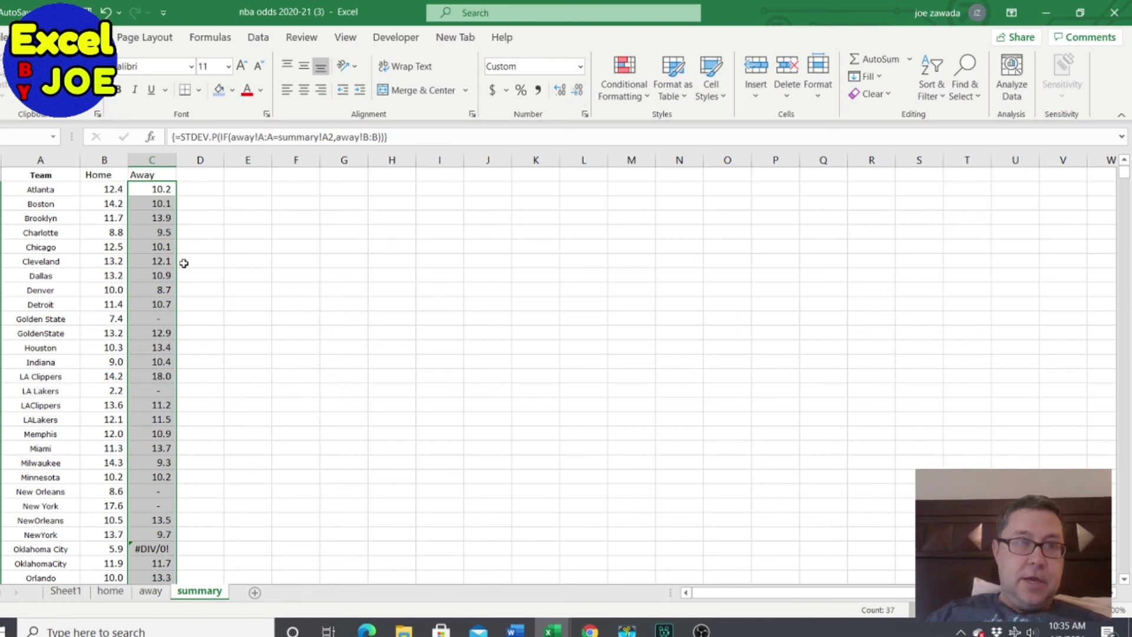
{"action": "left_click", "coordinate": [94, 204]}
{"action": "left_click", "coordinate": [47, 190]}
{"action": "left_click", "coordinate": [125, 189]}
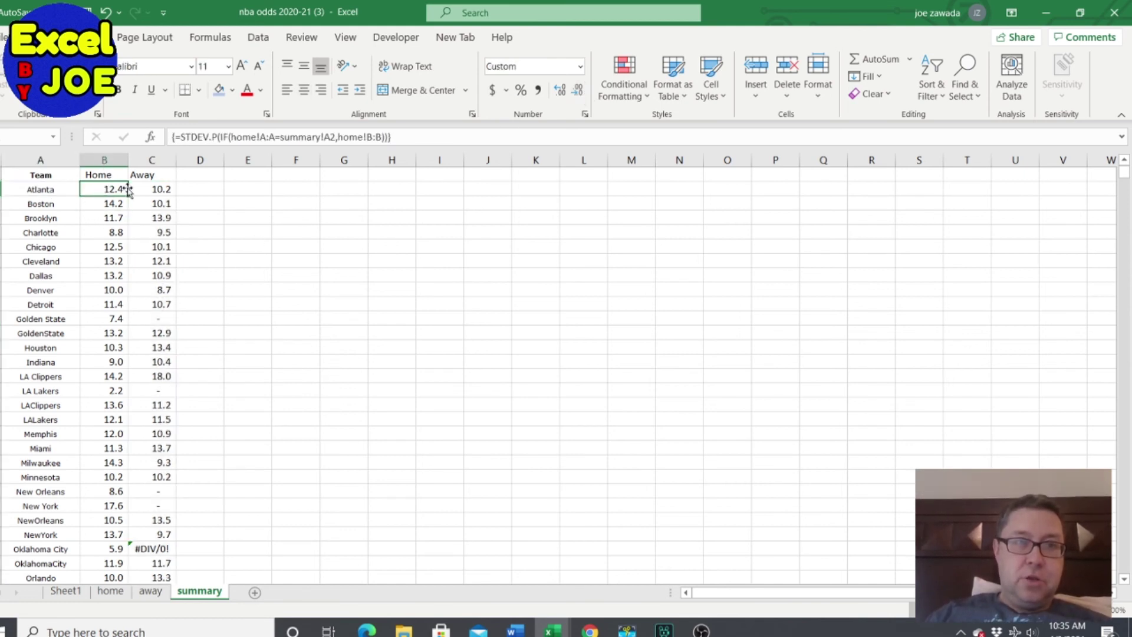
{"action": "left_click", "coordinate": [152, 188]}
{"action": "left_click", "coordinate": [104, 189]}
{"action": "left_click", "coordinate": [102, 215]}
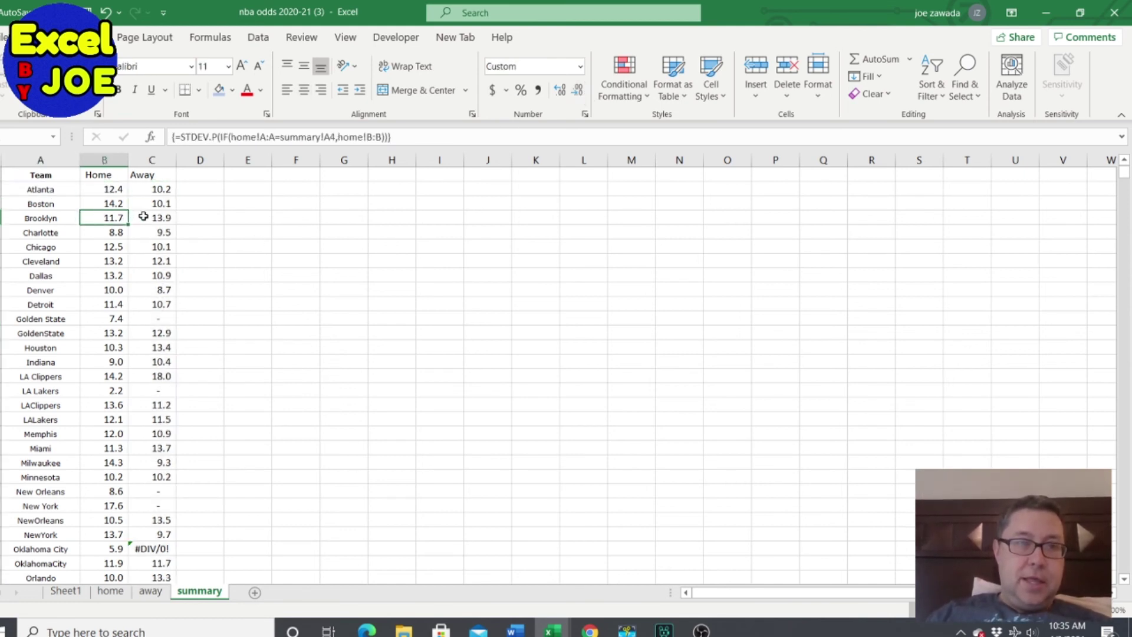
{"action": "left_click", "coordinate": [115, 244]}
{"action": "left_click", "coordinate": [150, 249]}
{"action": "left_click", "coordinate": [113, 263]}
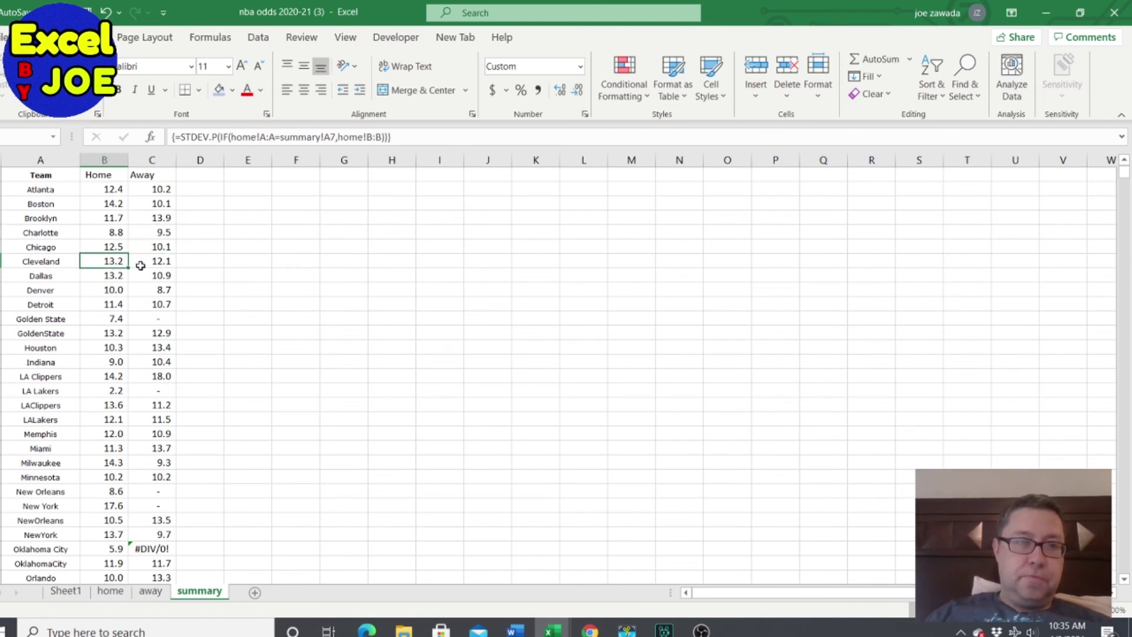
{"action": "left_click", "coordinate": [141, 265]}
{"action": "left_click", "coordinate": [117, 292]}
{"action": "left_click", "coordinate": [151, 304]}
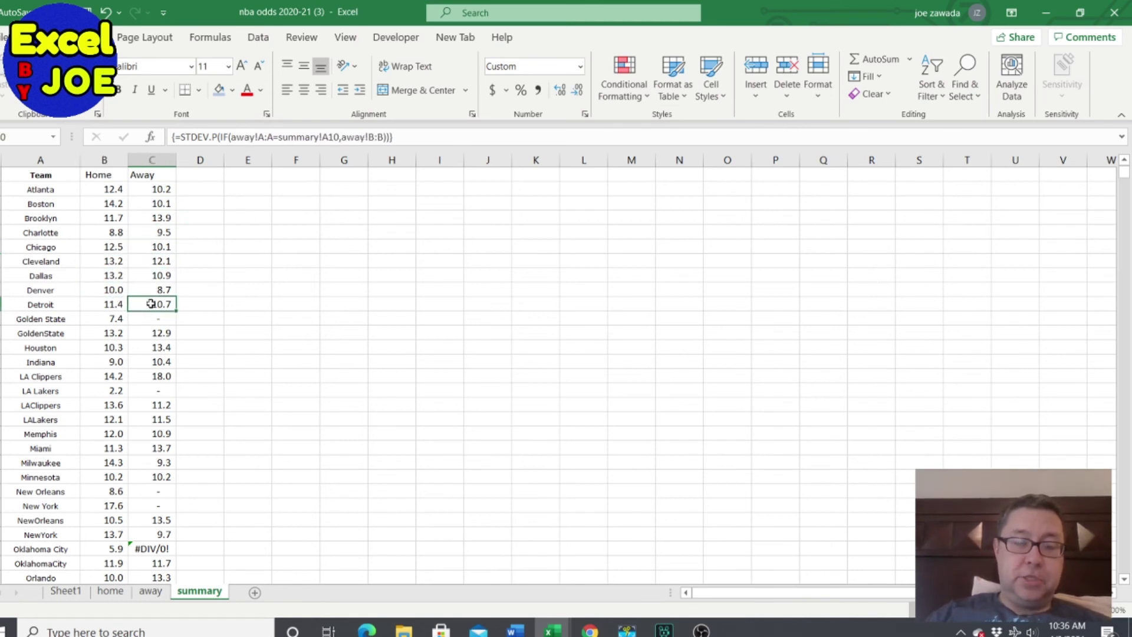
{"action": "left_click", "coordinate": [111, 374]}
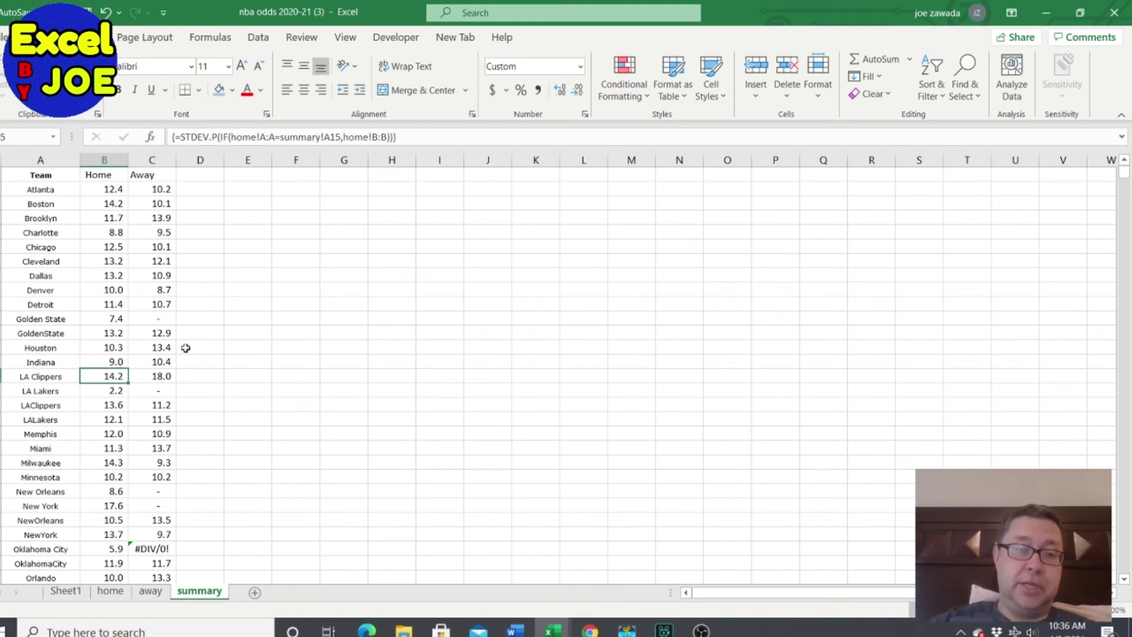
{"action": "left_click", "coordinate": [154, 372]}
{"action": "left_click", "coordinate": [112, 442]}
{"action": "left_click", "coordinate": [152, 431]}
{"action": "left_click", "coordinate": [111, 404]}
{"action": "left_click", "coordinate": [107, 448]}
{"action": "left_click", "coordinate": [148, 449]}
{"action": "left_click", "coordinate": [118, 463]}
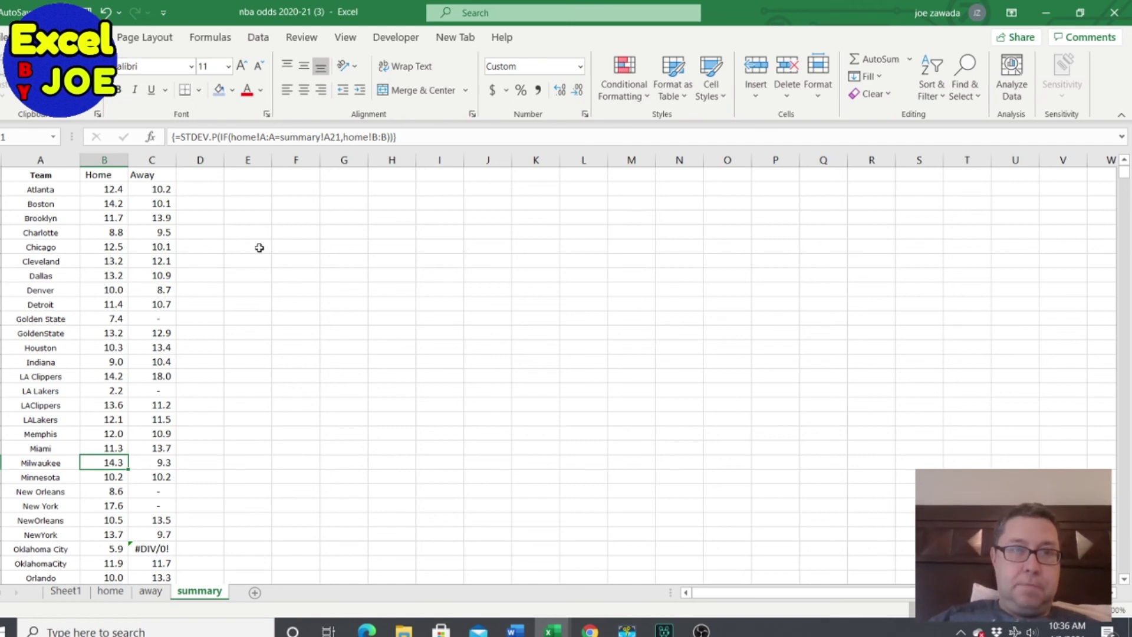
{"action": "left_click", "coordinate": [208, 240]}
{"action": "left_click", "coordinate": [159, 290]}
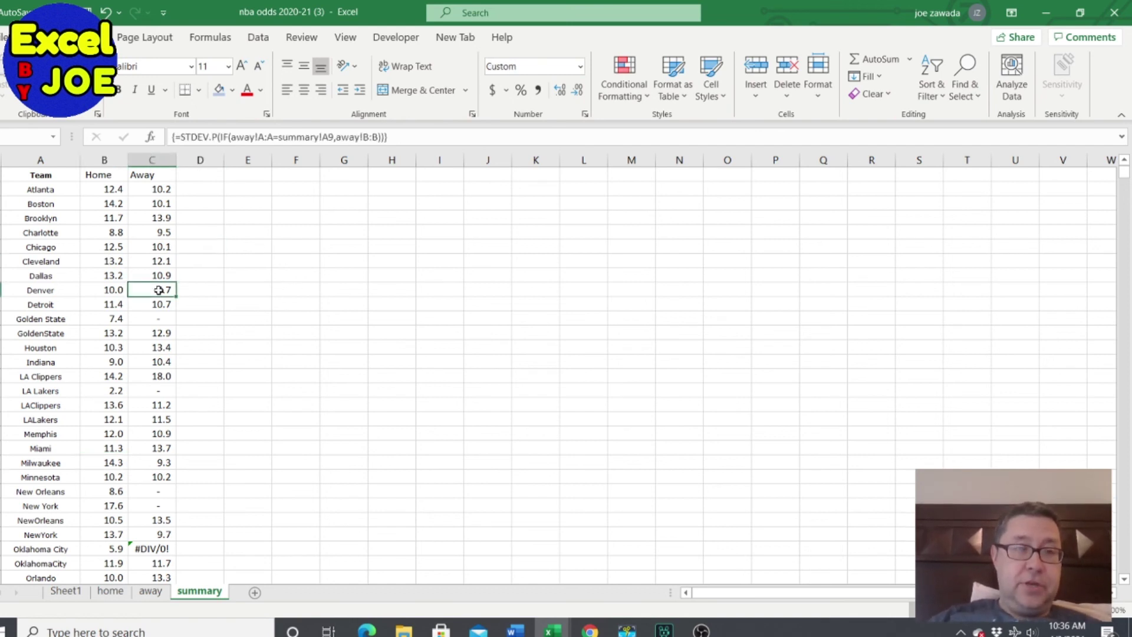
{"action": "left_click", "coordinate": [103, 303]}
{"action": "left_click", "coordinate": [105, 243]}
{"action": "left_click", "coordinate": [106, 192]}
{"action": "left_click", "coordinate": [155, 192]}
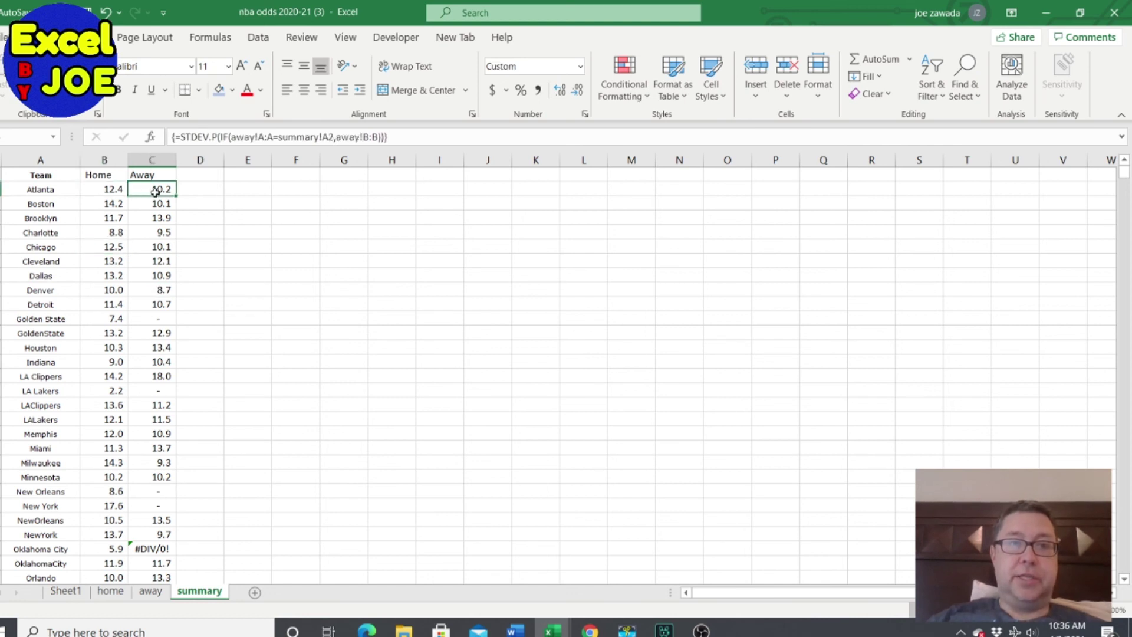
{"action": "left_click", "coordinate": [112, 230]}
{"action": "left_click", "coordinate": [158, 228]}
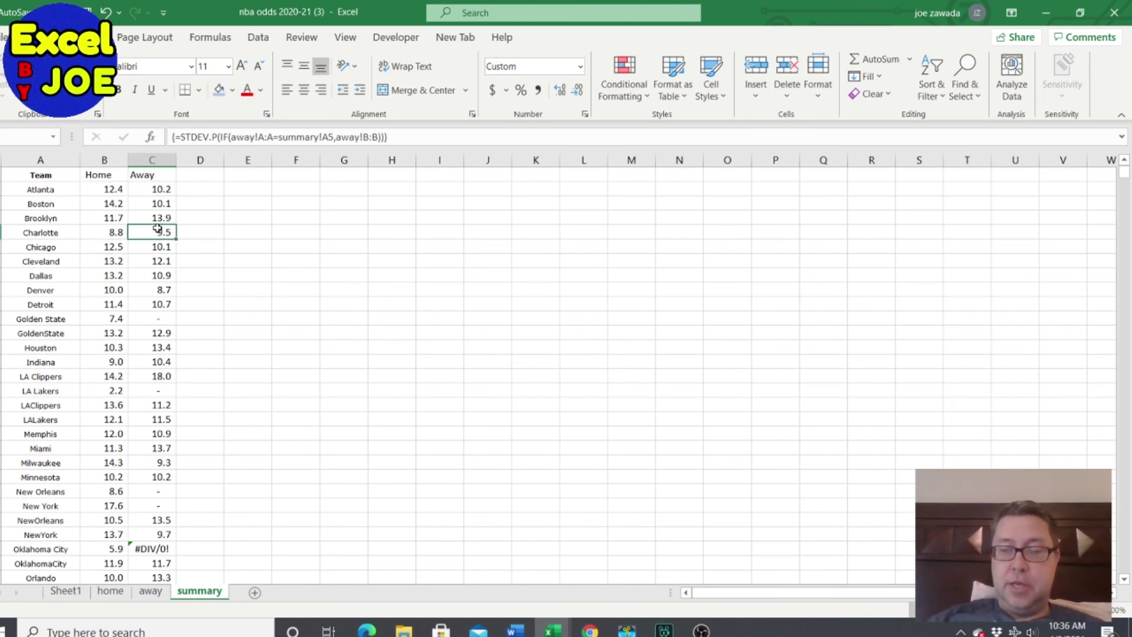